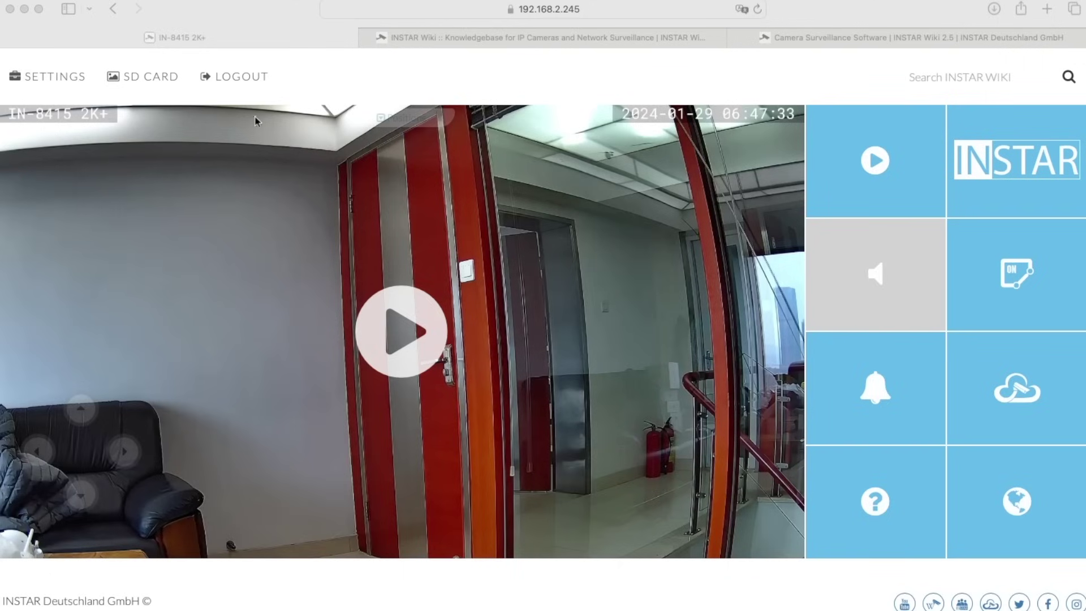
- Open the smart home alarm server settings and view the configurations of SERVER2 and SERVER3
{"action": "left_click", "coordinate": [40, 78]}
{"action": "left_click", "coordinate": [39, 78]}
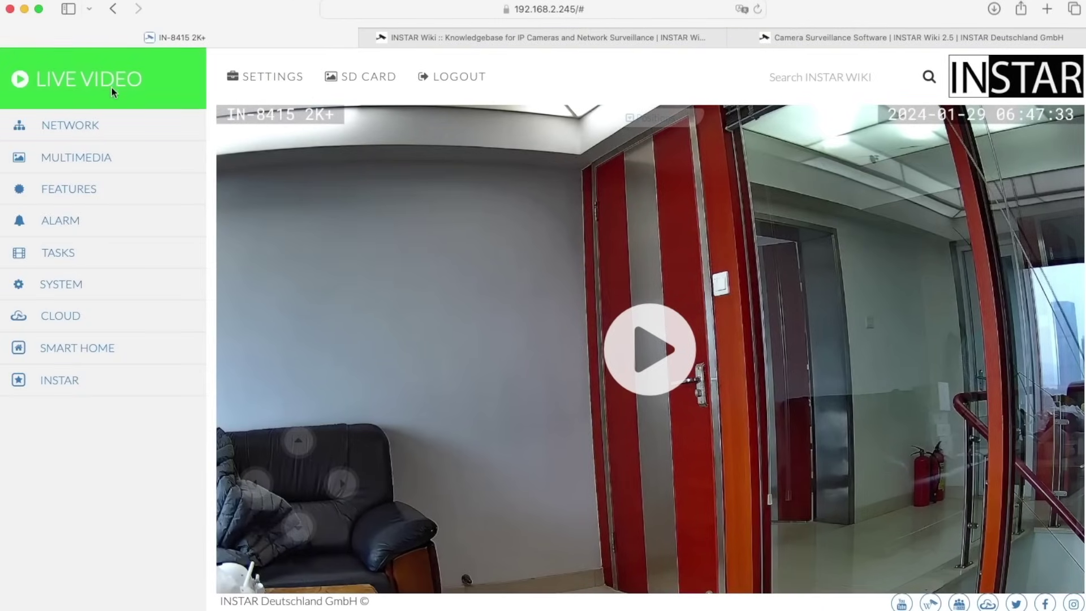
{"action": "left_click", "coordinate": [87, 348]}
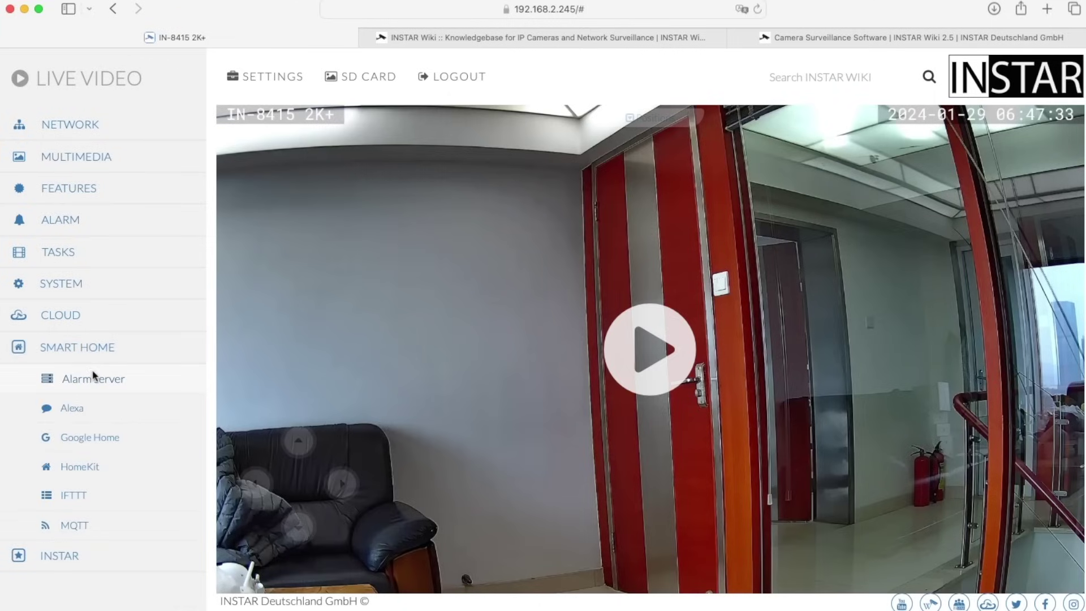
{"action": "left_click", "coordinate": [89, 383]}
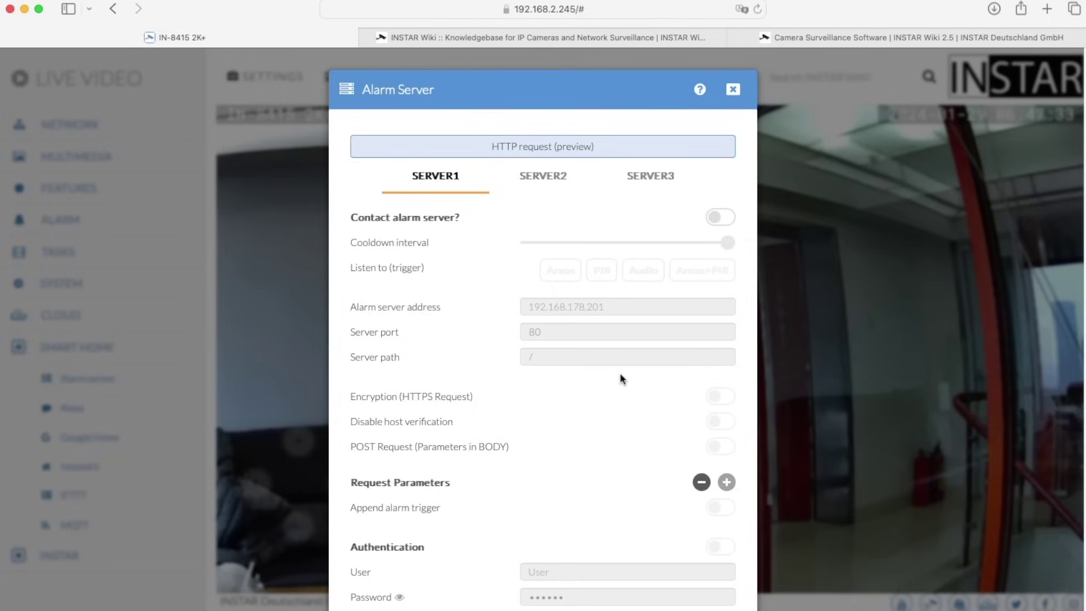
{"action": "left_click", "coordinate": [542, 180]}
{"action": "left_click", "coordinate": [649, 179]}
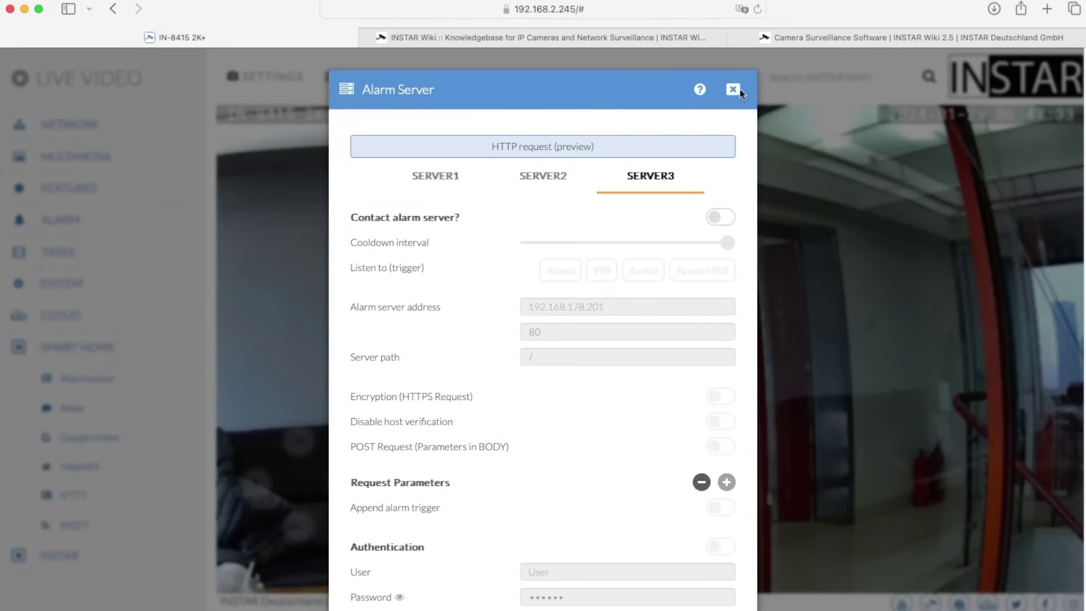
- Read the help page for the alarm server, then close both the help and the alarm server settings
{"action": "left_click", "coordinate": [701, 89]}
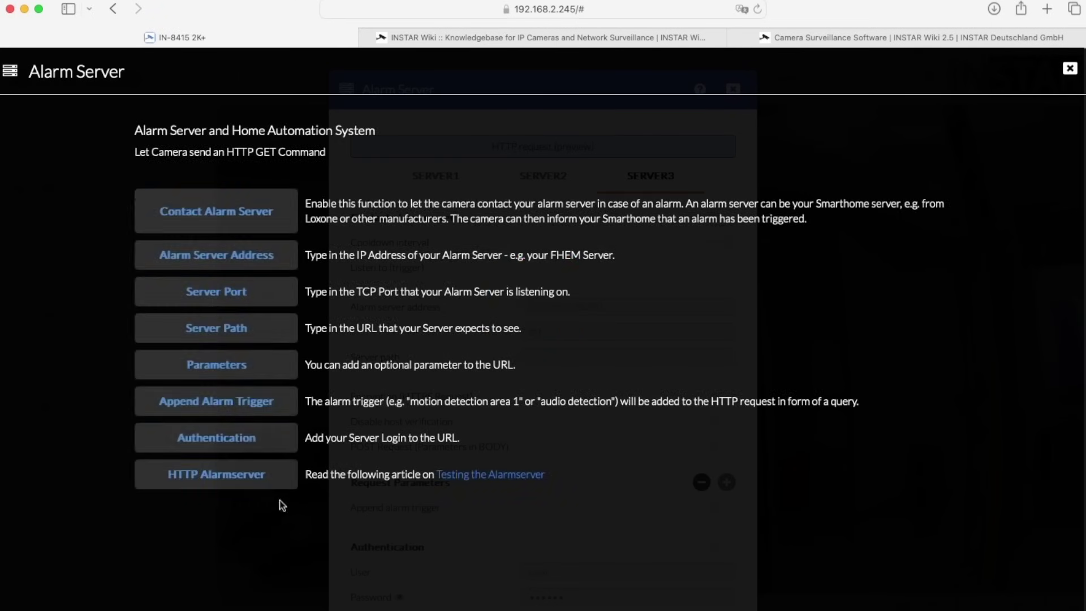
{"action": "left_click", "coordinate": [1070, 70]}
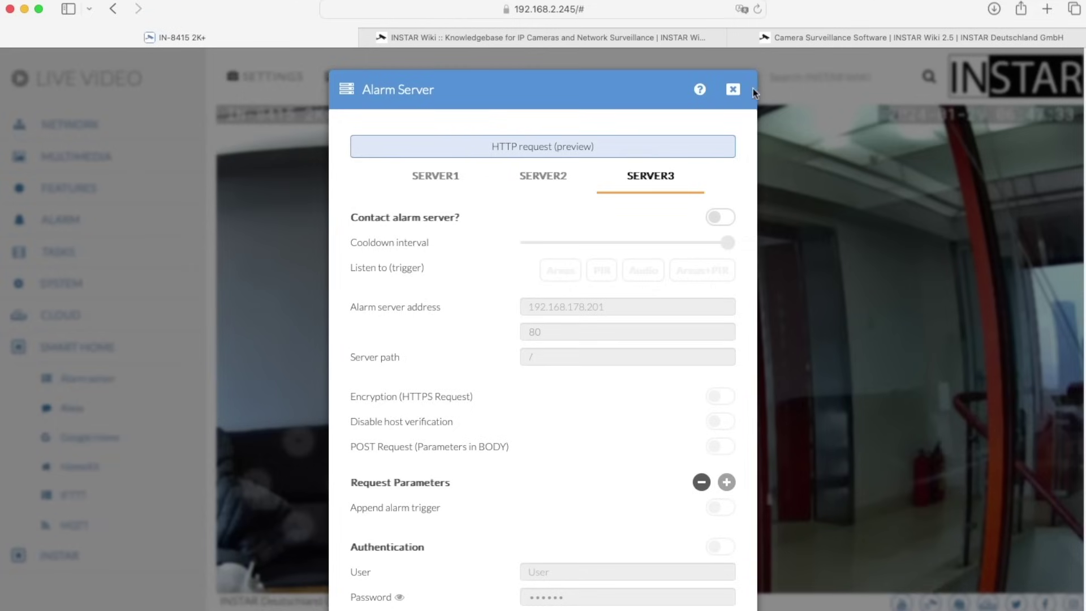
{"action": "left_click", "coordinate": [733, 89]}
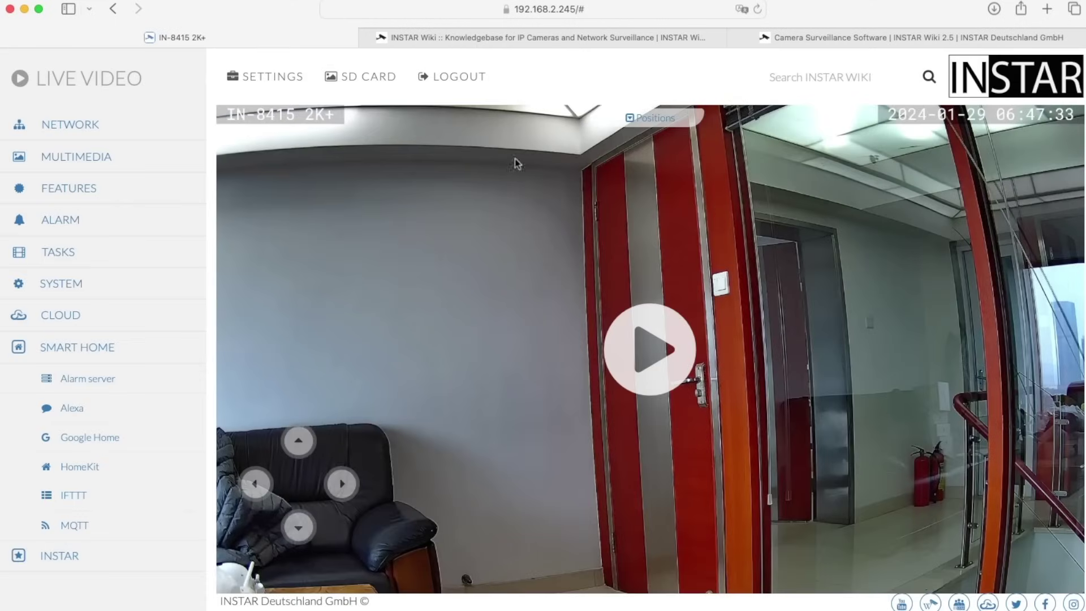
- Review the Alexa and Google Home camera control permissions and close each dialog without applying anything
{"action": "left_click", "coordinate": [80, 409]}
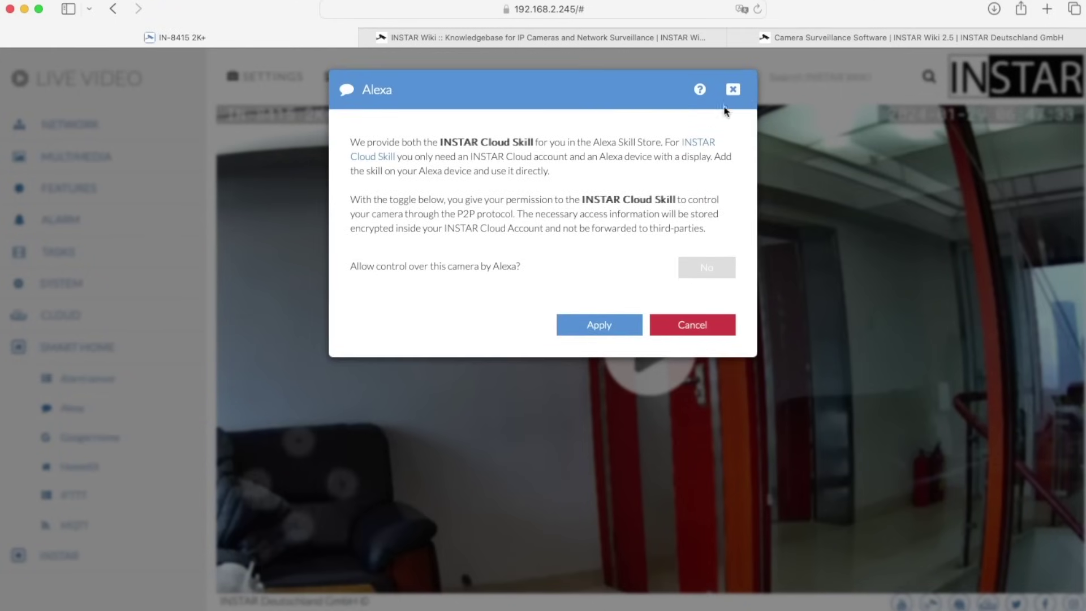
{"action": "left_click", "coordinate": [734, 89]}
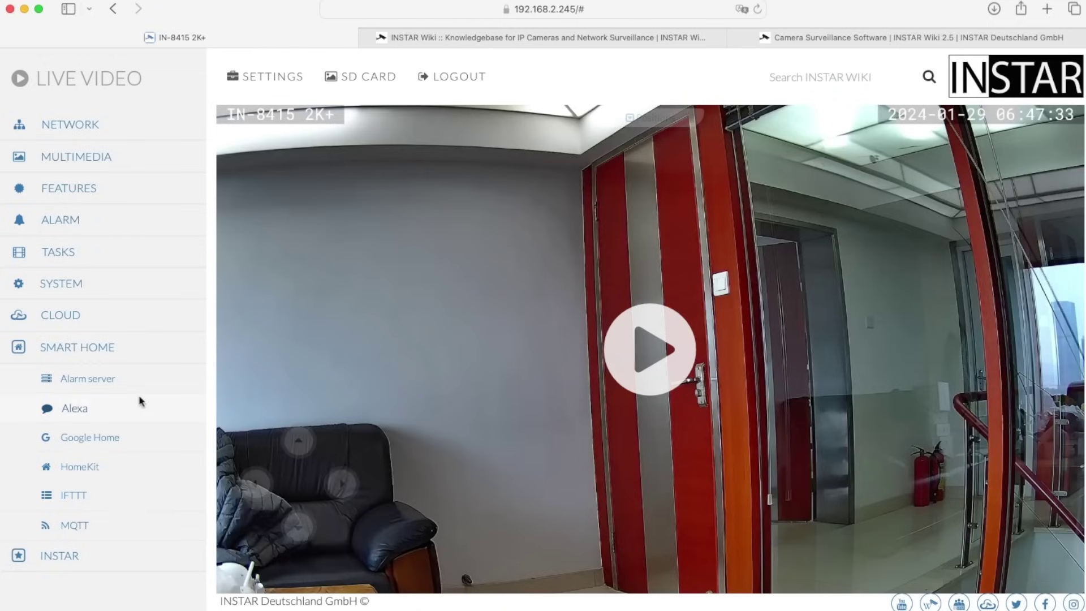
{"action": "left_click", "coordinate": [99, 436]}
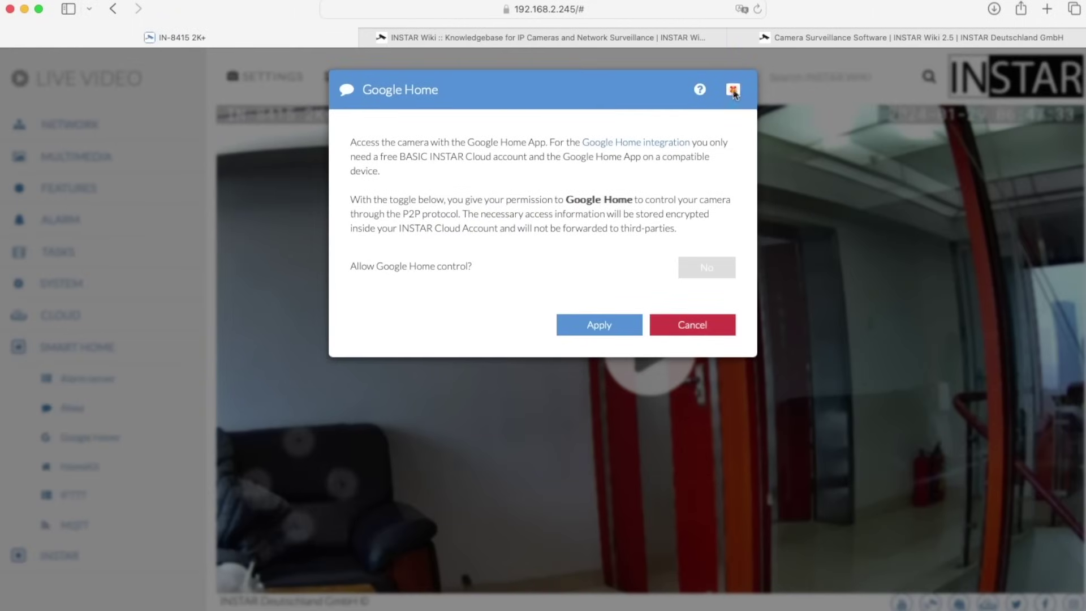
{"action": "left_click", "coordinate": [733, 89]}
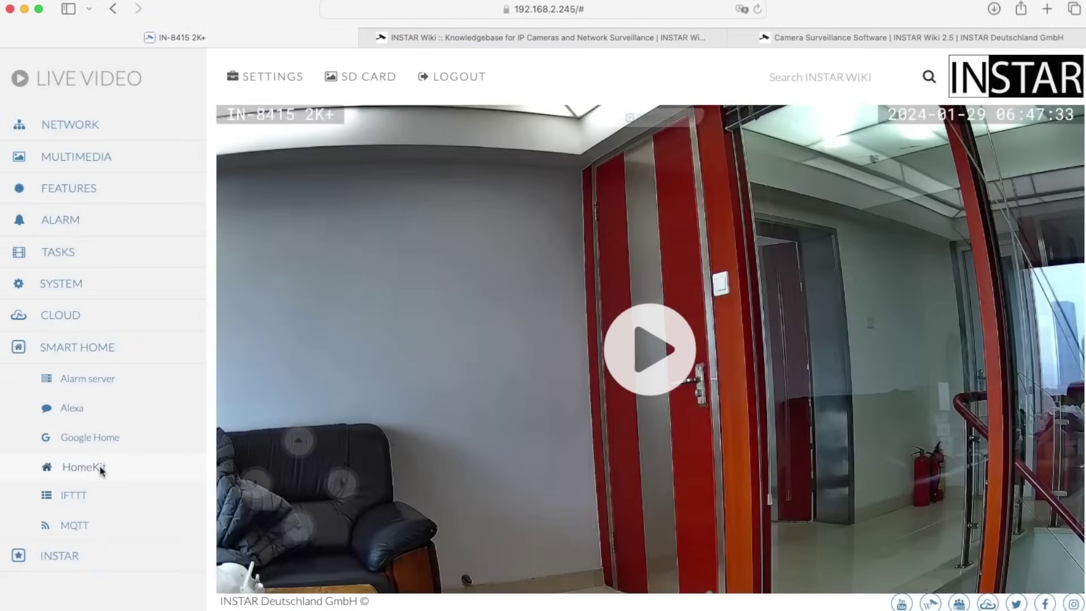
- Inspect the HomeKit activation settings and close them without applying anything
{"action": "left_click", "coordinate": [100, 468]}
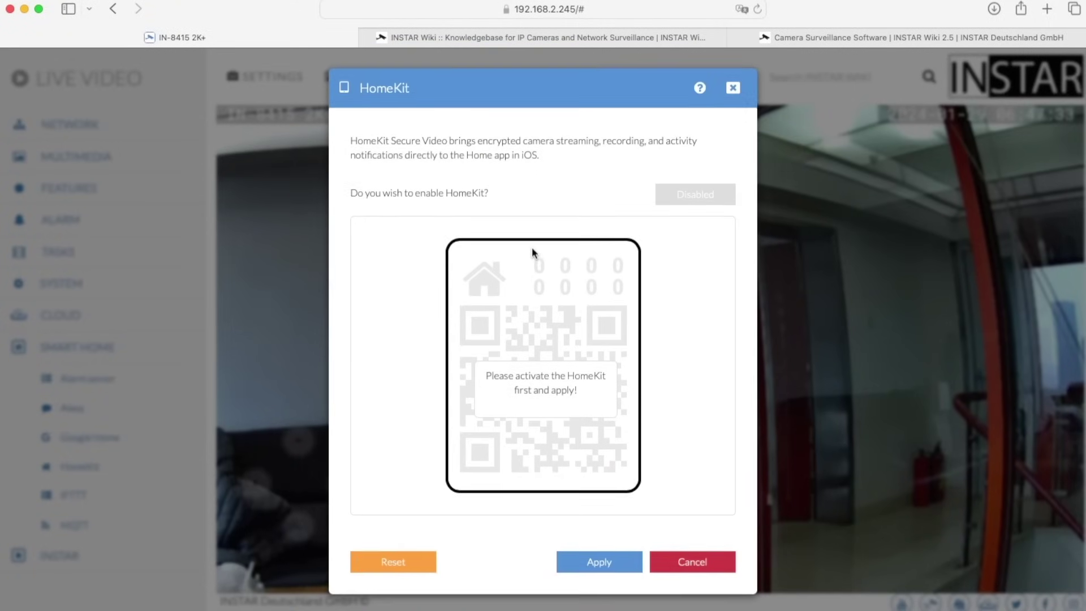
{"action": "left_click", "coordinate": [700, 192]}
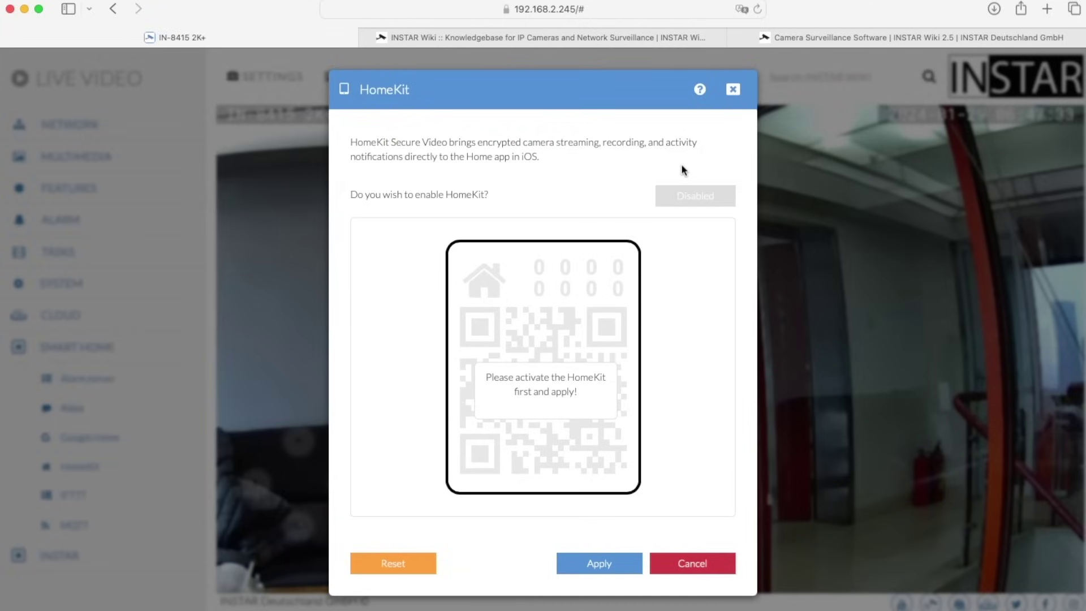
{"action": "left_click", "coordinate": [733, 88]}
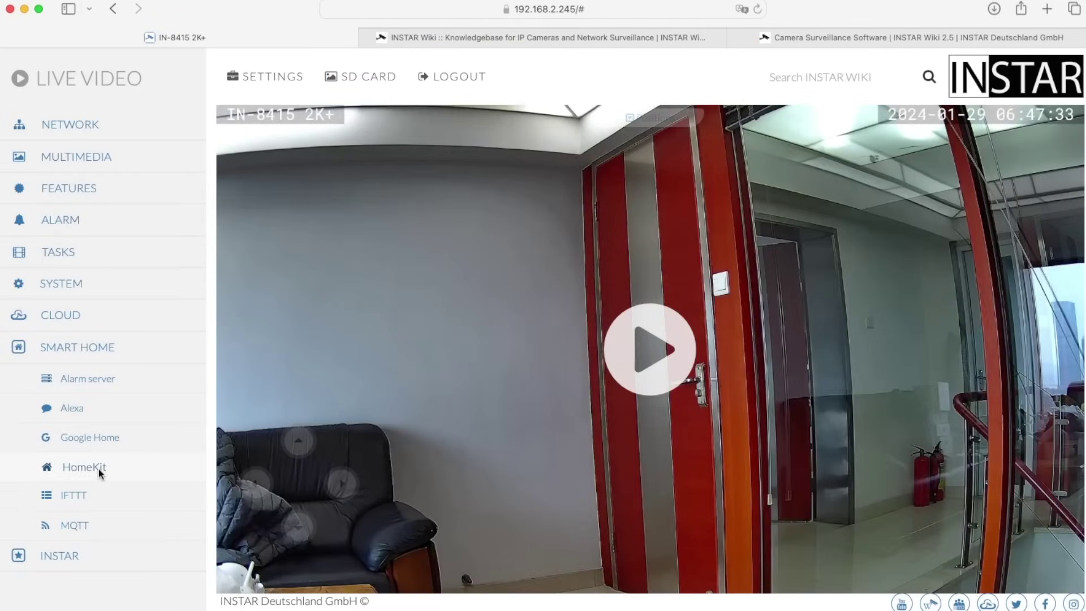
- Review the IFTTT permission and the MQTT broker configuration, closing each dialog without applying anything
{"action": "left_click", "coordinate": [88, 497]}
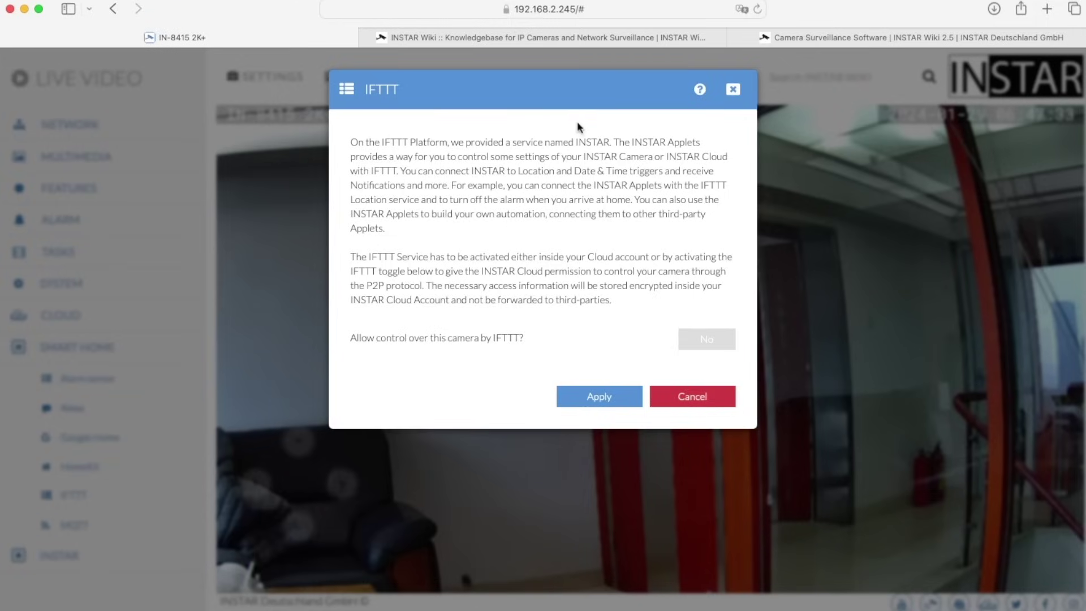
{"action": "left_click", "coordinate": [734, 91]}
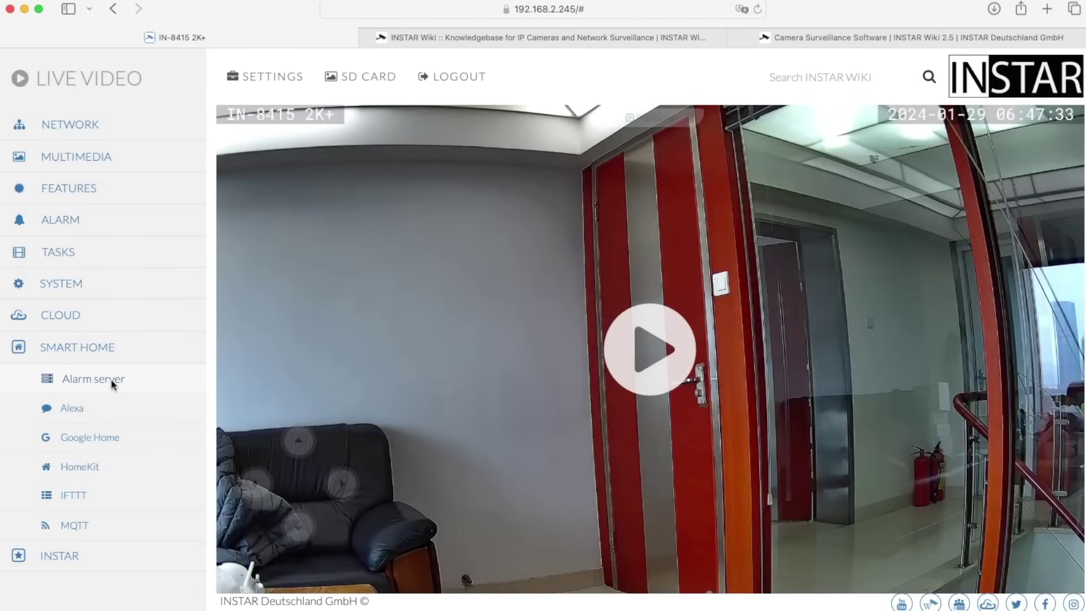
{"action": "left_click", "coordinate": [80, 525]}
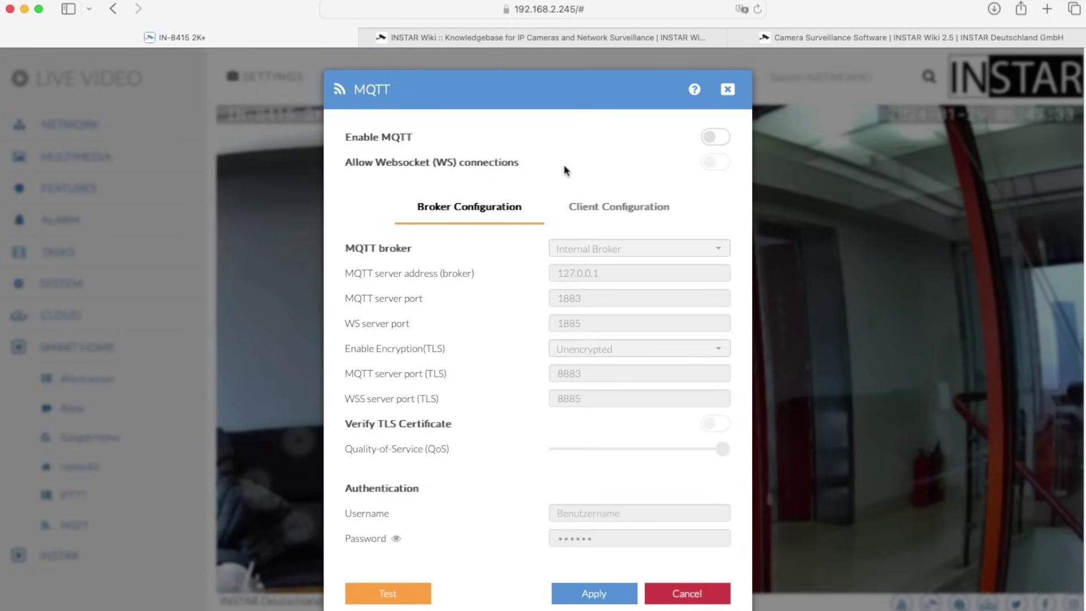
{"action": "left_click", "coordinate": [729, 91]}
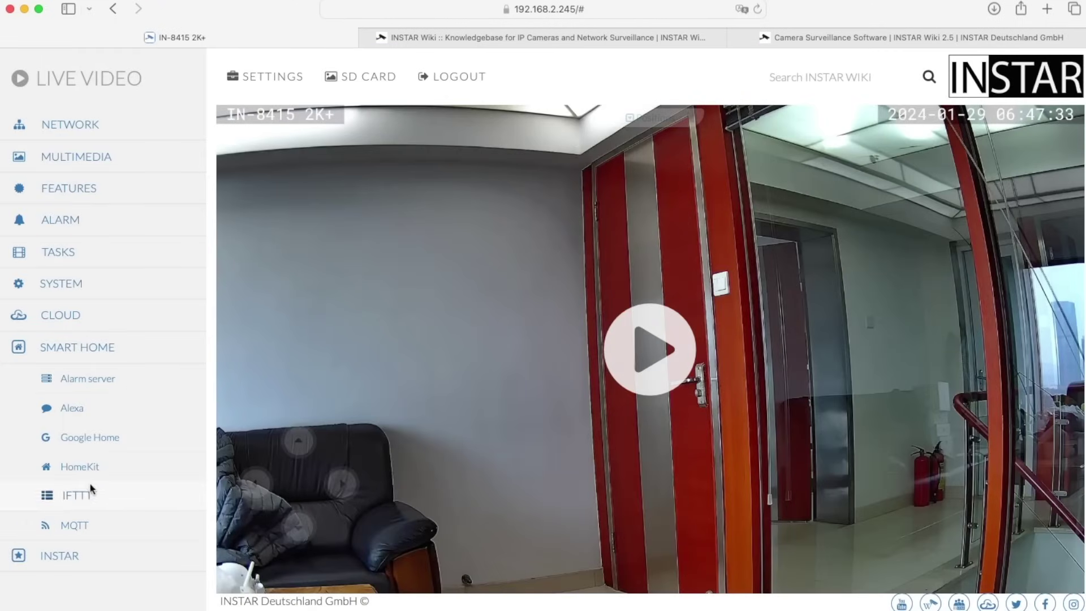
- Expand the camera's network settings category to show its entries
{"action": "mouse_move", "coordinate": [321, 212]}
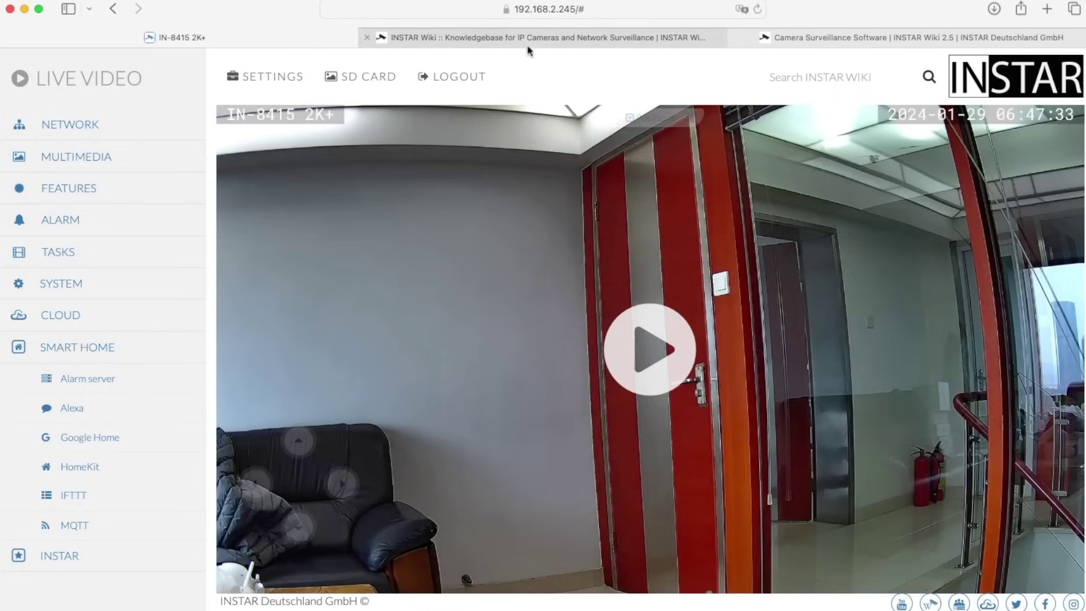
{"action": "mouse_move", "coordinate": [526, 42]}
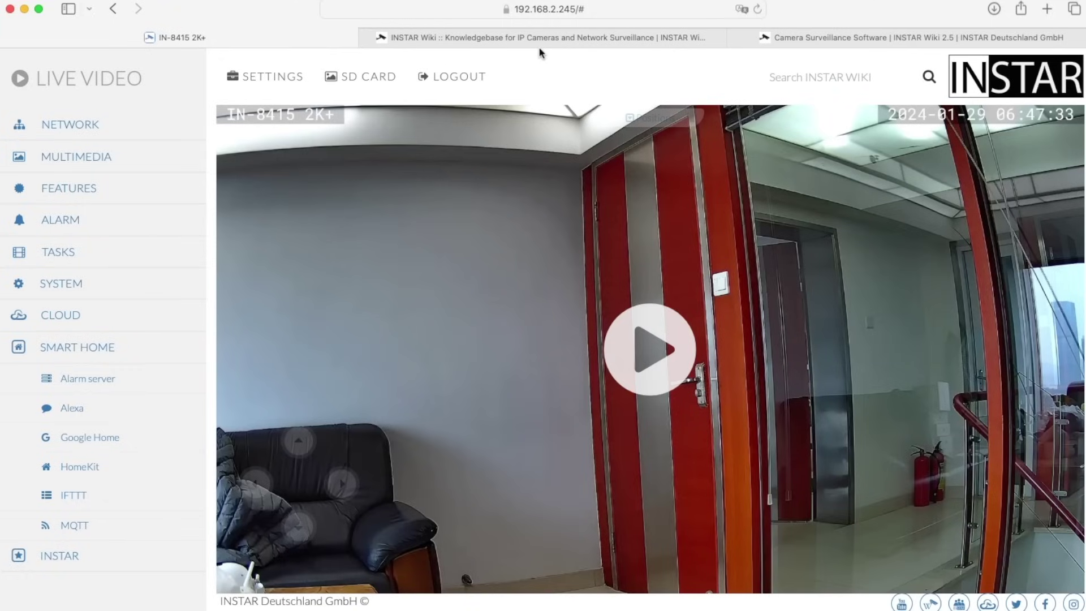
{"action": "left_click", "coordinate": [76, 124]}
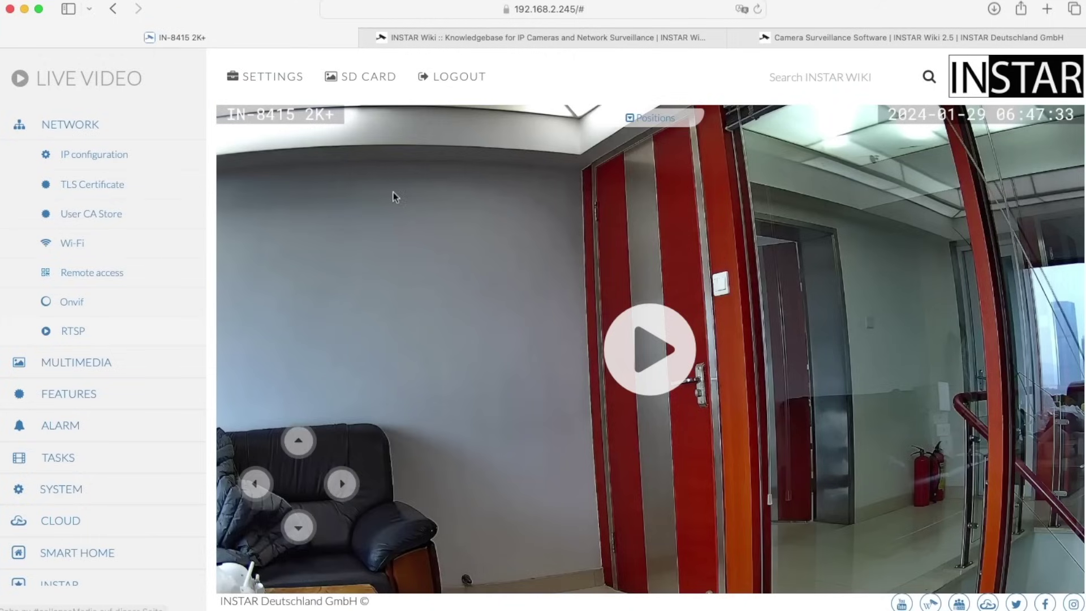
- Switch to the INSTAR Wiki and open the 2K+ Series CGI List from the developer topic CGI Commands
{"action": "left_click", "coordinate": [501, 42]}
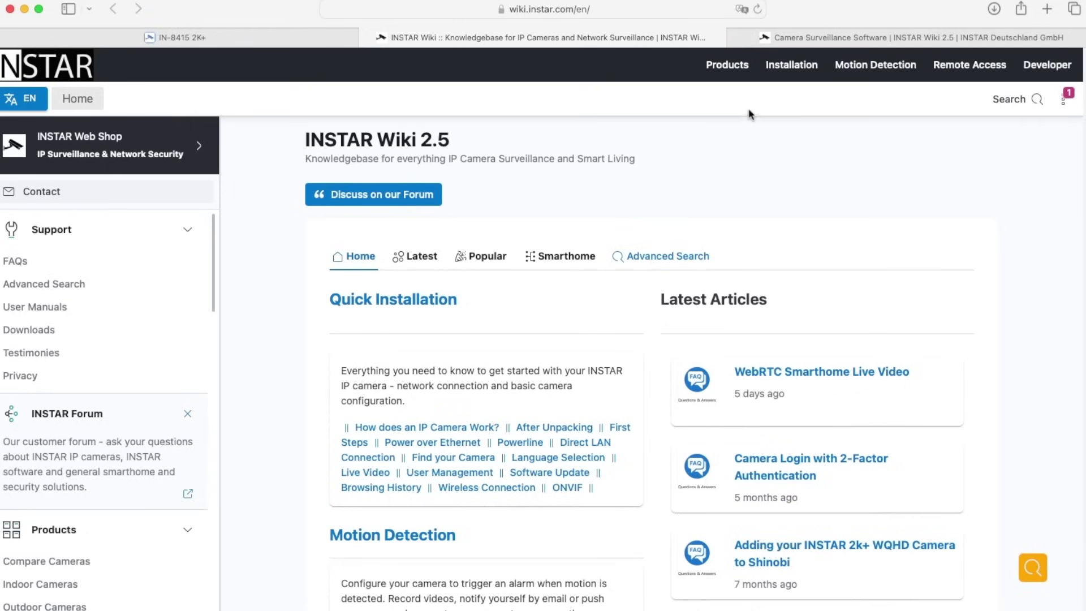
{"action": "left_click", "coordinate": [1048, 67]}
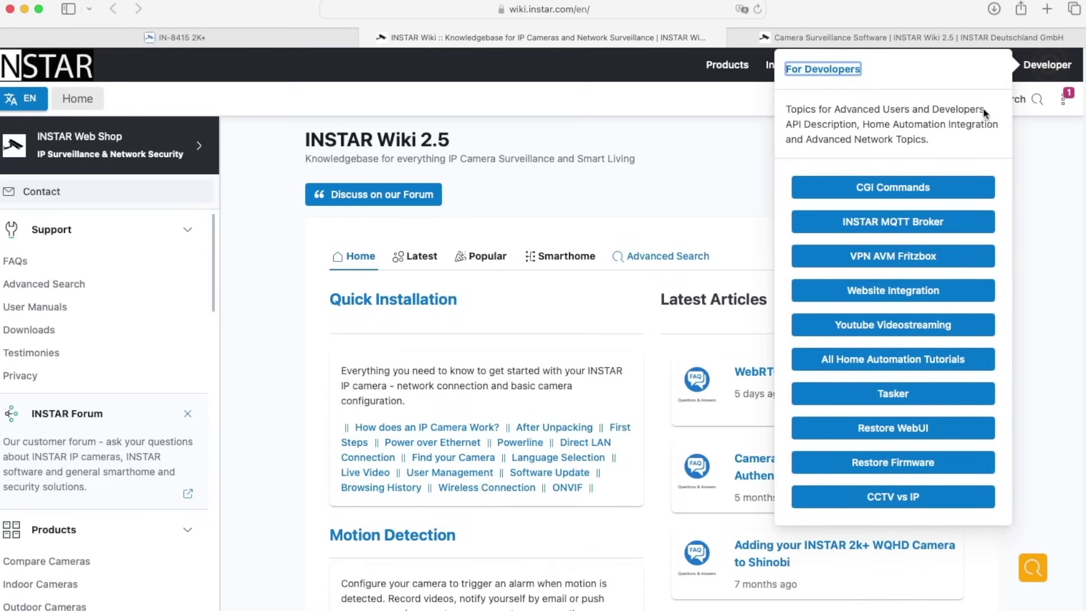
{"action": "left_click", "coordinate": [886, 187]}
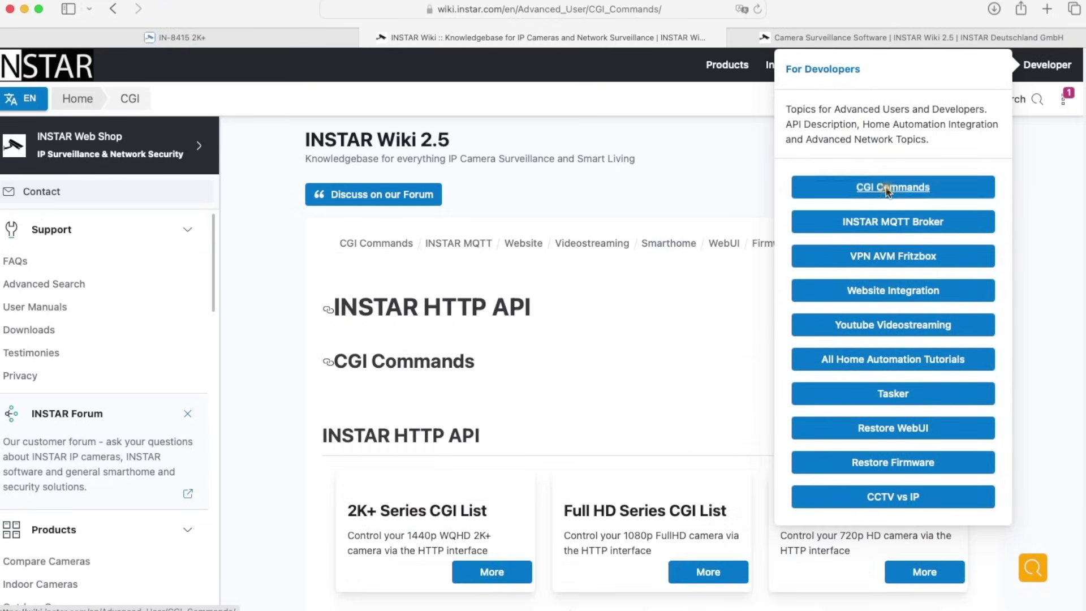
{"action": "scroll", "coordinate": [493, 325], "scroll_direction": "down", "scroll_amount": 1}
{"action": "scroll", "coordinate": [493, 325], "scroll_direction": "down", "scroll_amount": 5}
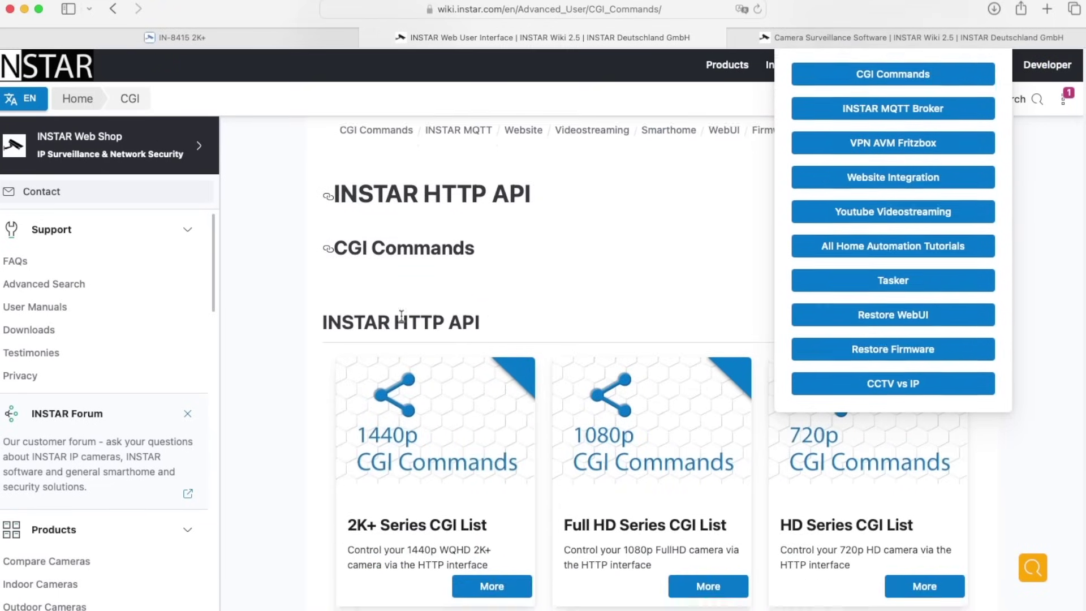
{"action": "left_click", "coordinate": [279, 426]}
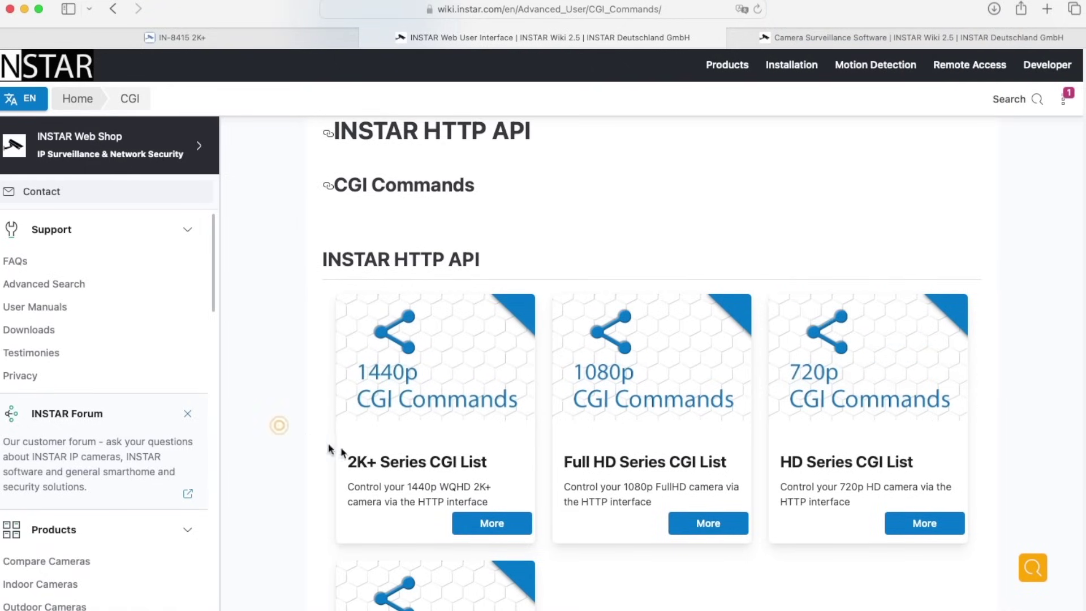
{"action": "left_click", "coordinate": [492, 523]}
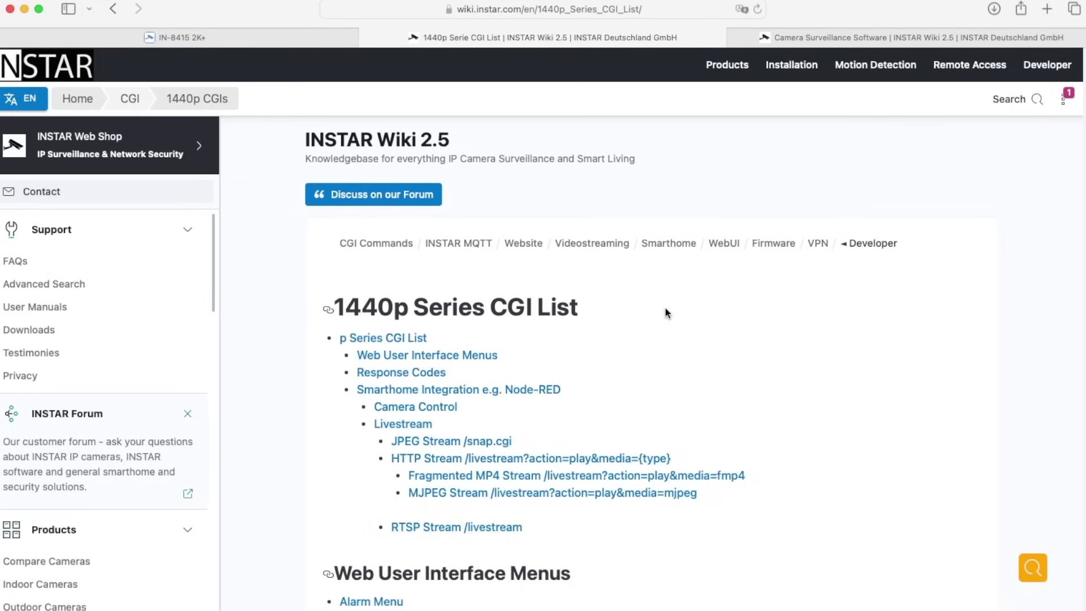
- Compare the Web User Interface Menus in the 1440p CGI list with the settings categories of the camera's web interface
{"action": "scroll", "coordinate": [643, 311], "scroll_direction": "down", "scroll_amount": 5}
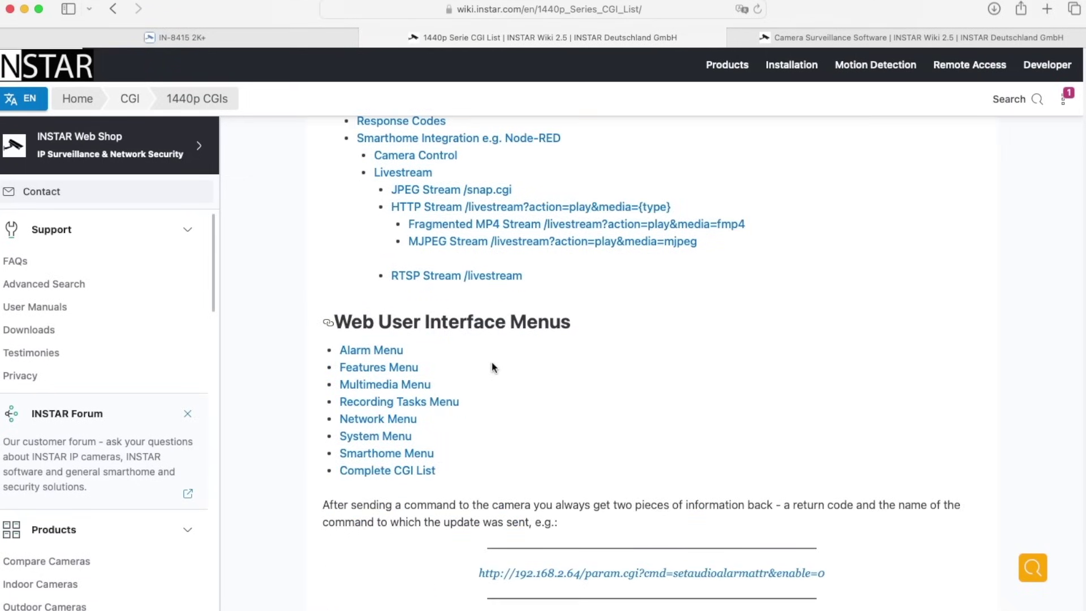
{"action": "left_click", "coordinate": [222, 44]}
{"action": "left_click", "coordinate": [51, 123]}
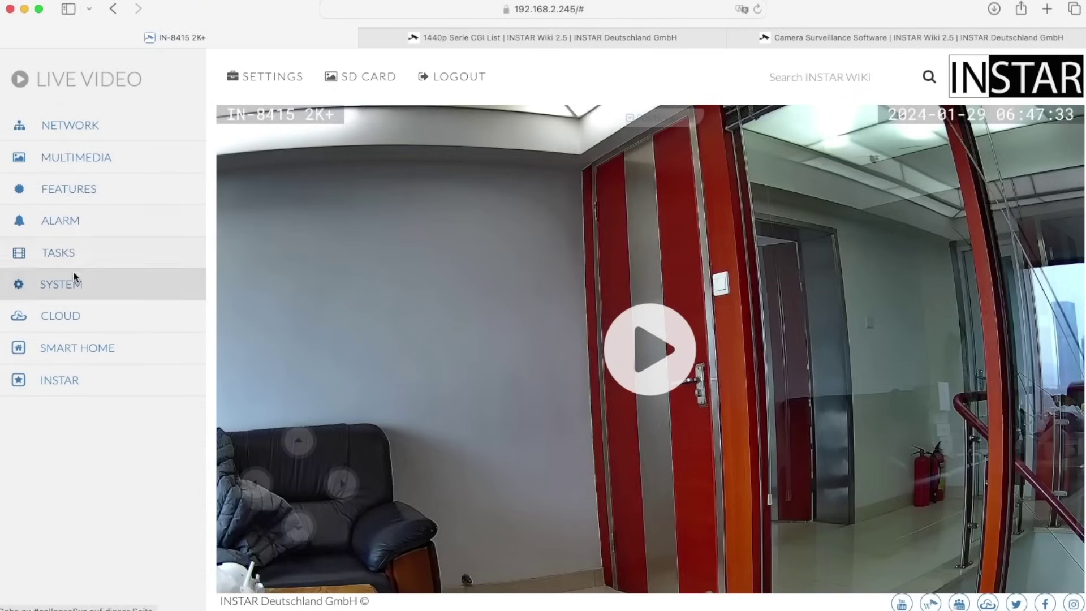
{"action": "left_click", "coordinate": [480, 40]}
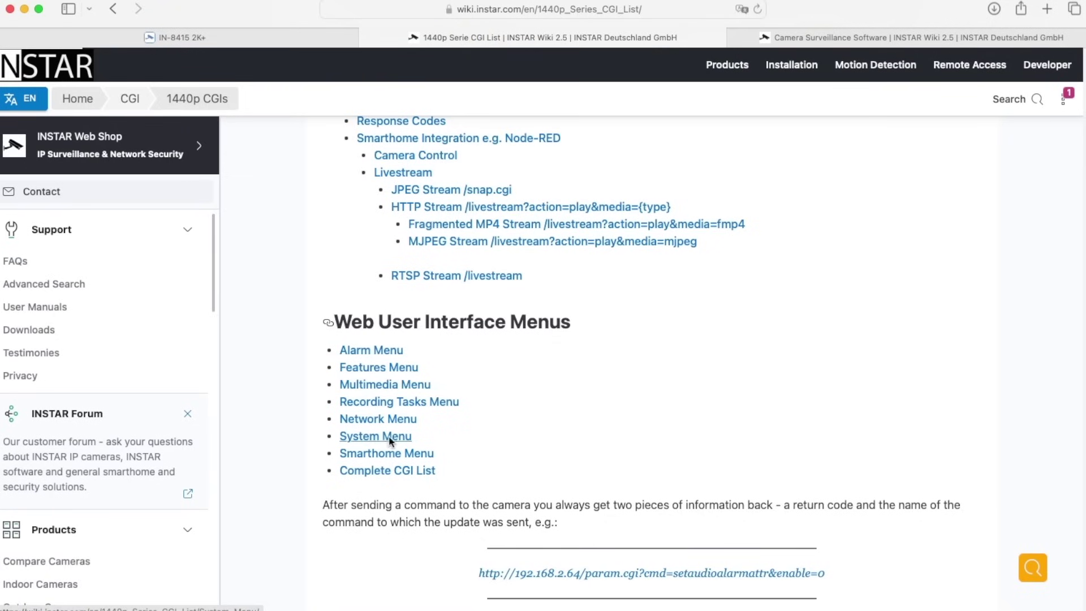
- Examine the command example, the response codes and the JPEG livestream section with its Node-RED example in the 1440p CGI list
{"action": "scroll", "coordinate": [508, 384], "scroll_direction": "down", "scroll_amount": 3}
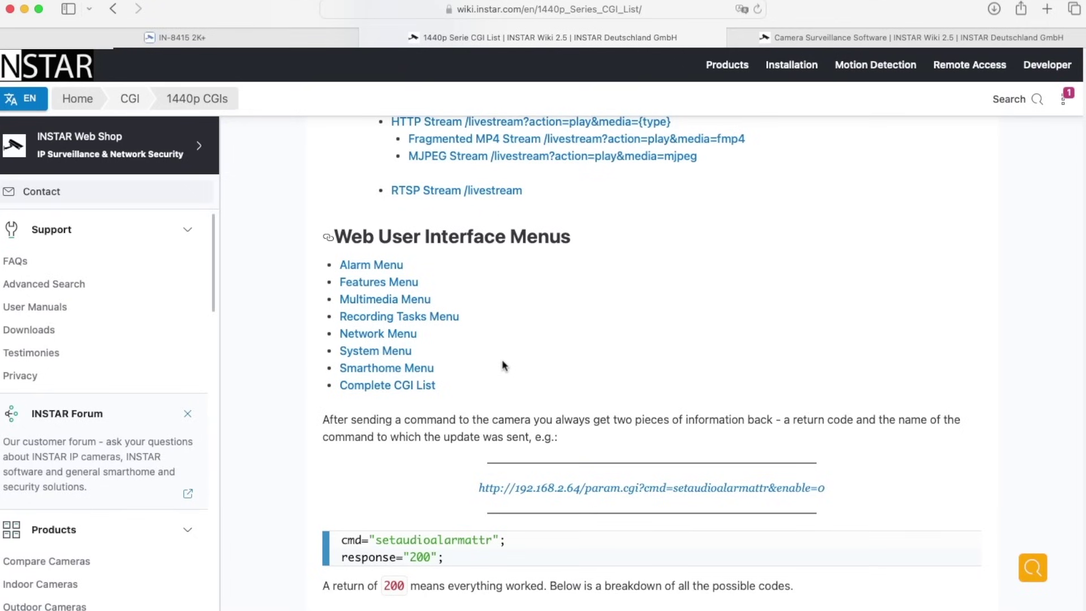
{"action": "scroll", "coordinate": [502, 363], "scroll_direction": "down", "scroll_amount": 3}
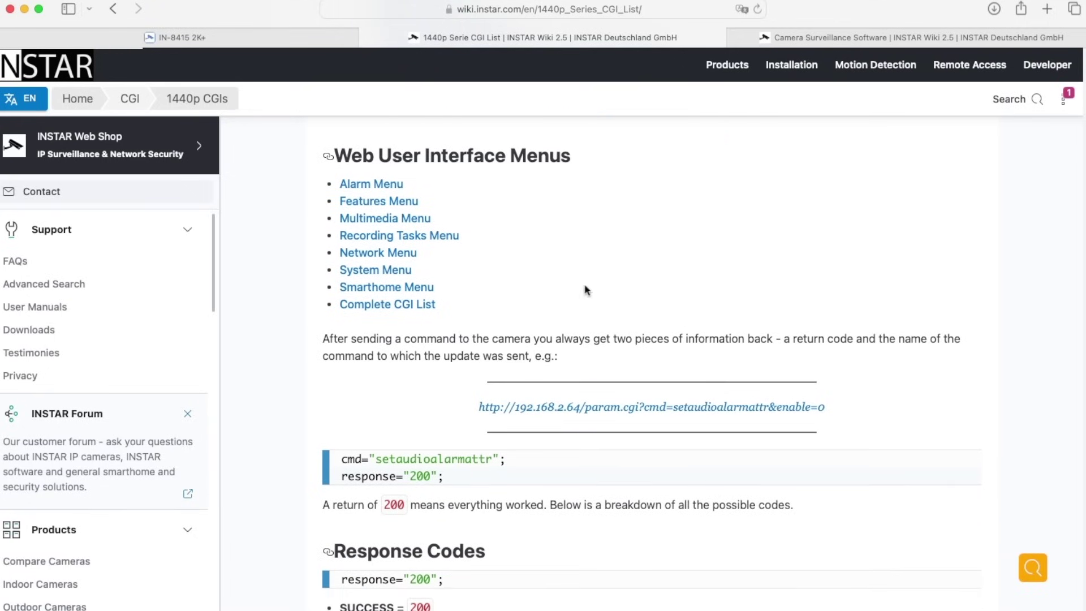
{"action": "scroll", "coordinate": [498, 319], "scroll_direction": "down", "scroll_amount": 10}
{"action": "scroll", "coordinate": [492, 315], "scroll_direction": "down", "scroll_amount": 20}
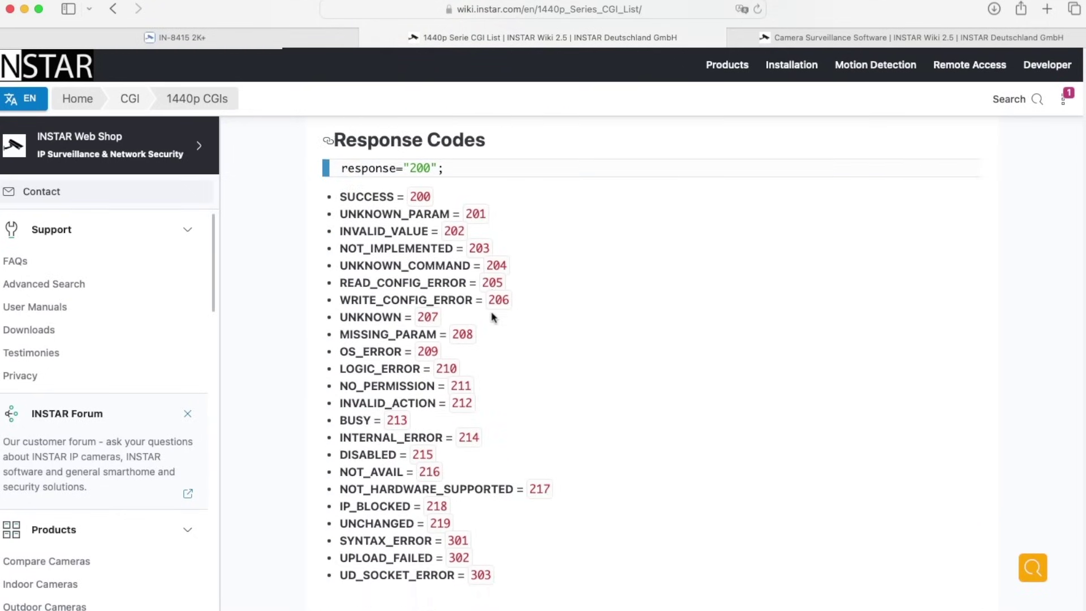
{"action": "scroll", "coordinate": [491, 317], "scroll_direction": "down", "scroll_amount": 9}
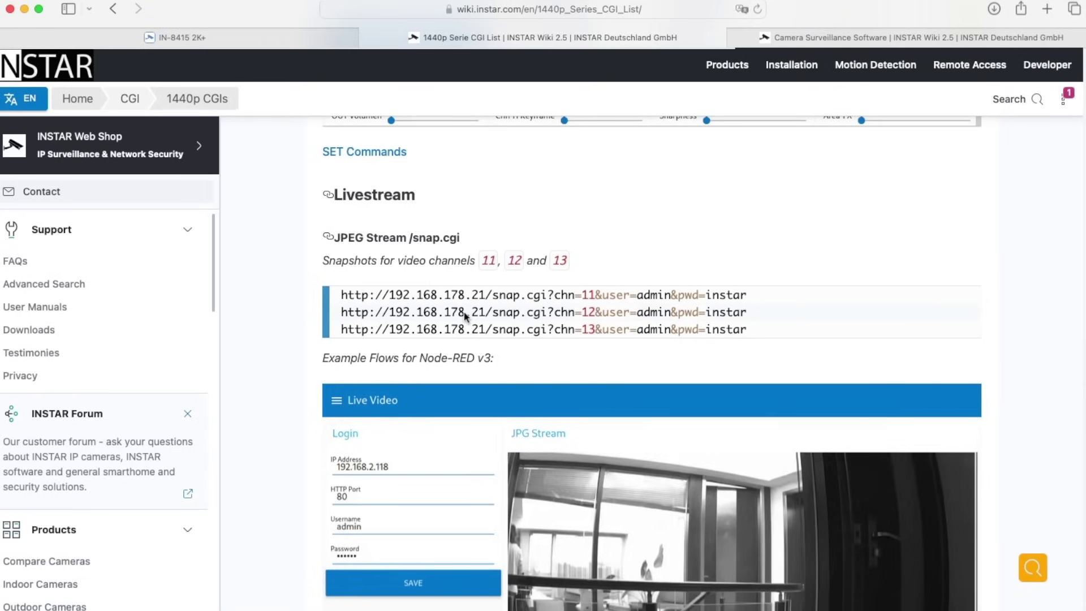
{"action": "scroll", "coordinate": [483, 298], "scroll_direction": "down", "scroll_amount": 3}
{"action": "scroll", "coordinate": [528, 257], "scroll_direction": "down", "scroll_amount": 10}
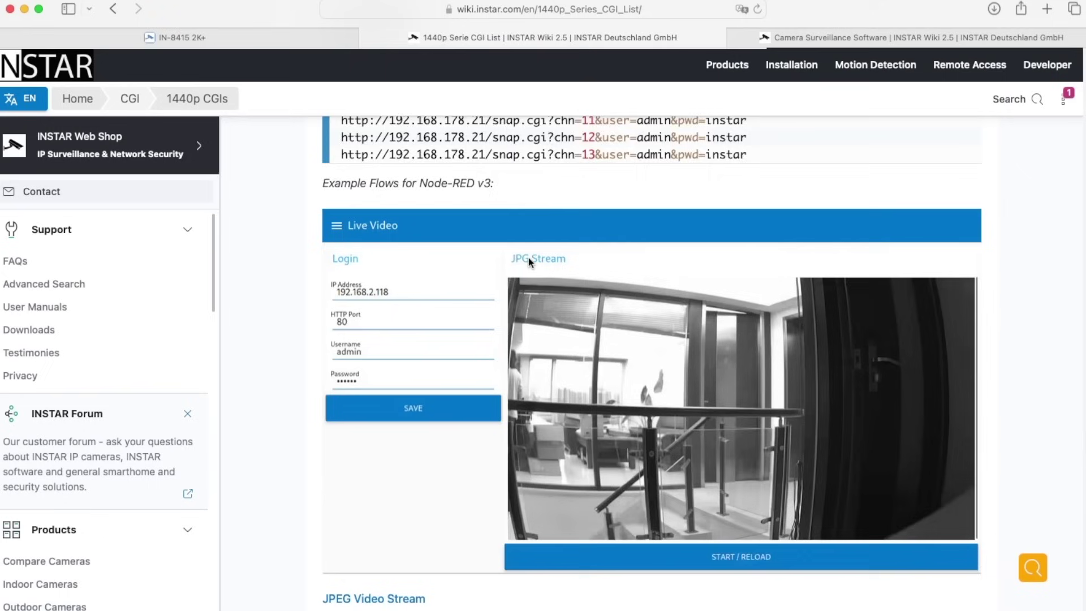
- Examine the fragmented MP4, MJPEG and RTSP stream sections of the 1440p CGI list, including the MJPEG Node-RED example
{"action": "scroll", "coordinate": [572, 379], "scroll_direction": "down", "scroll_amount": 7}
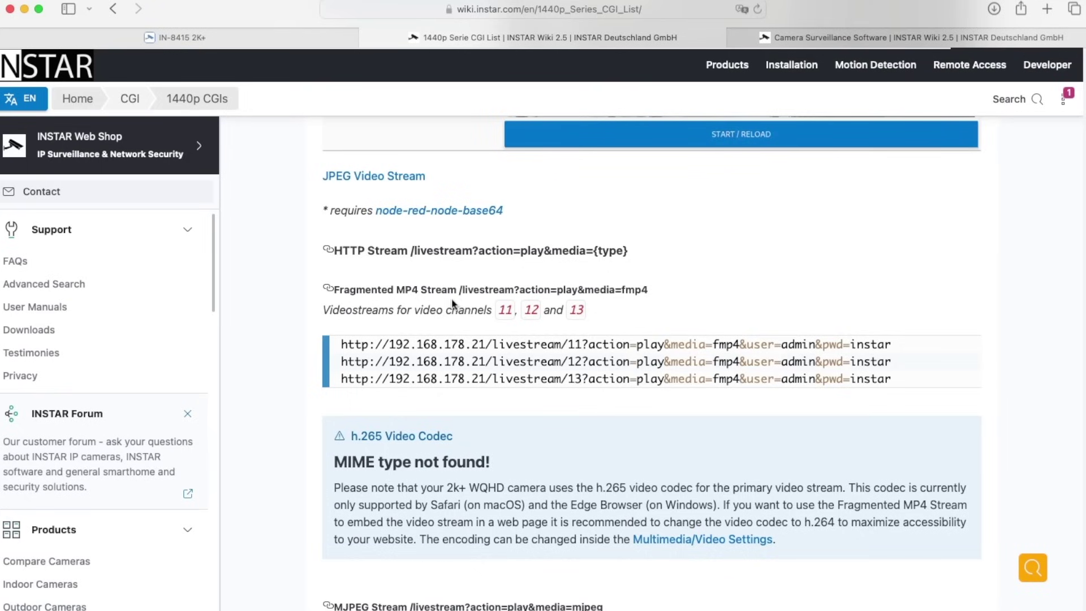
{"action": "scroll", "coordinate": [451, 302], "scroll_direction": "down", "scroll_amount": 9}
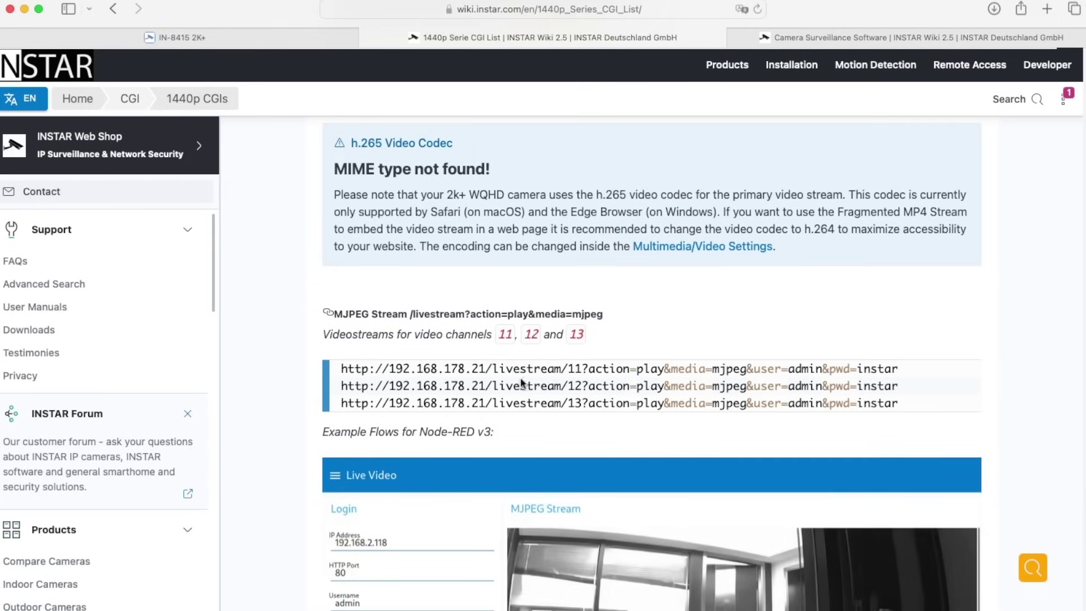
{"action": "scroll", "coordinate": [487, 387], "scroll_direction": "down", "scroll_amount": 1}
{"action": "scroll", "coordinate": [485, 390], "scroll_direction": "down", "scroll_amount": 10}
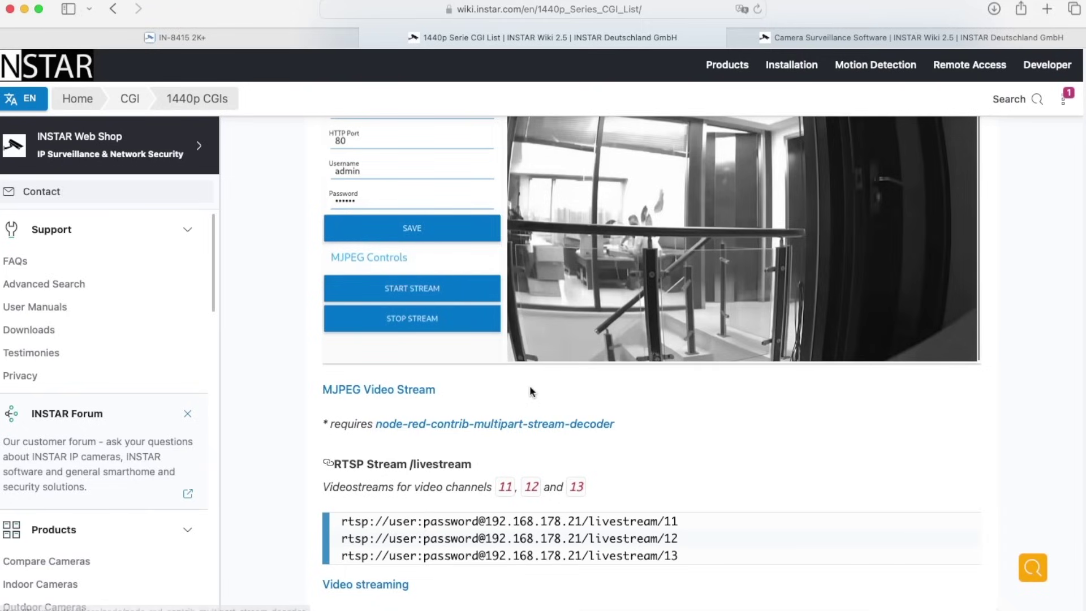
{"action": "scroll", "coordinate": [532, 385], "scroll_direction": "down", "scroll_amount": 15}
- Return to the Web User Interface Menus of the 1440p CGI list and open the Alarm Menu page
{"action": "scroll", "coordinate": [534, 383], "scroll_direction": "up", "scroll_amount": 15}
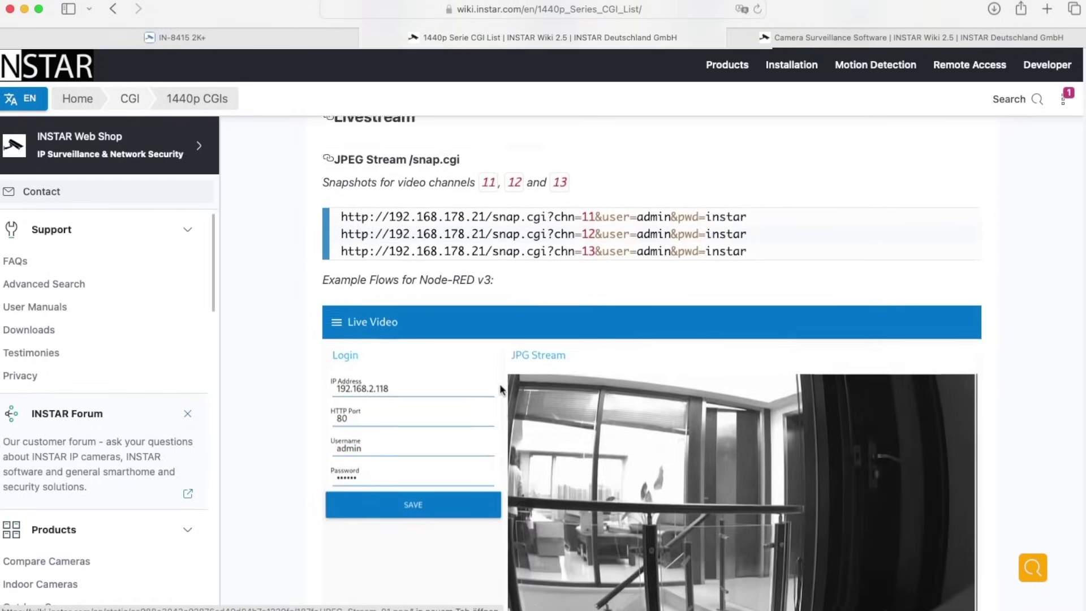
{"action": "scroll", "coordinate": [465, 376], "scroll_direction": "up", "scroll_amount": 10}
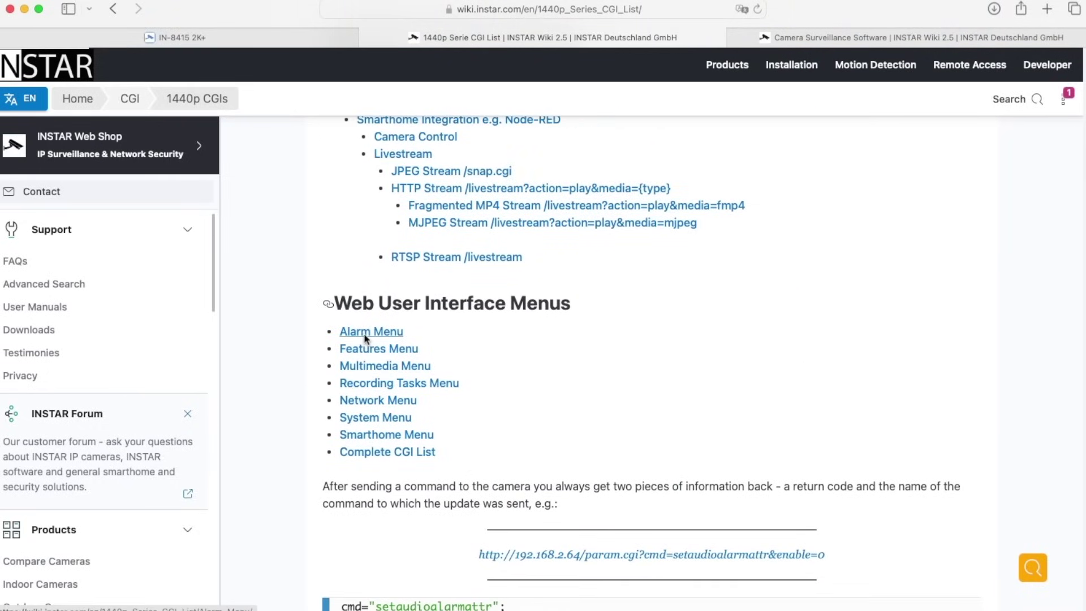
{"action": "left_click", "coordinate": [370, 333]}
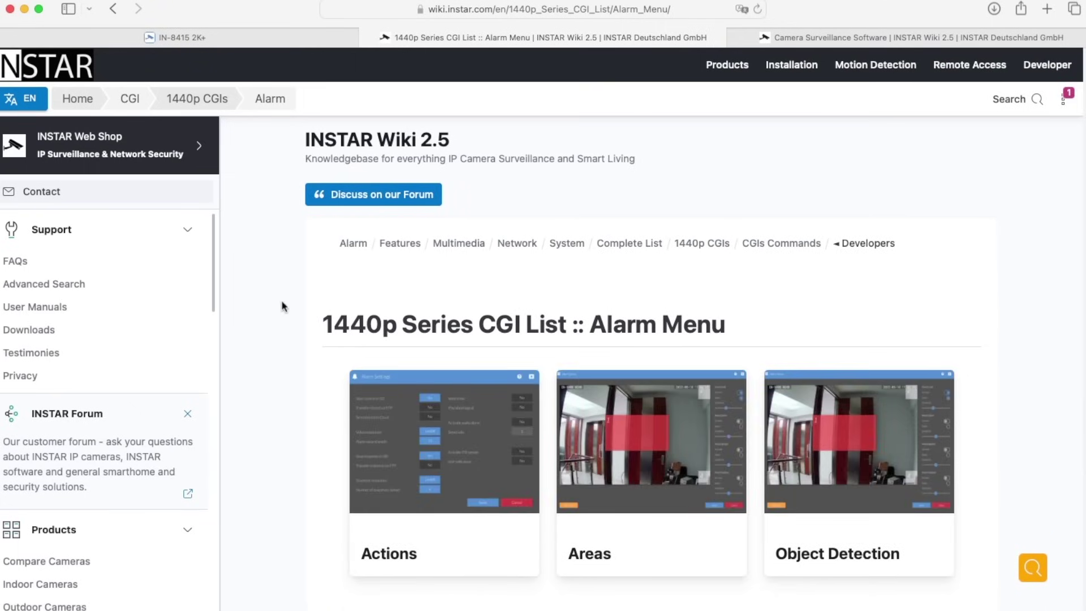
{"action": "scroll", "coordinate": [283, 306], "scroll_direction": "down", "scroll_amount": 5}
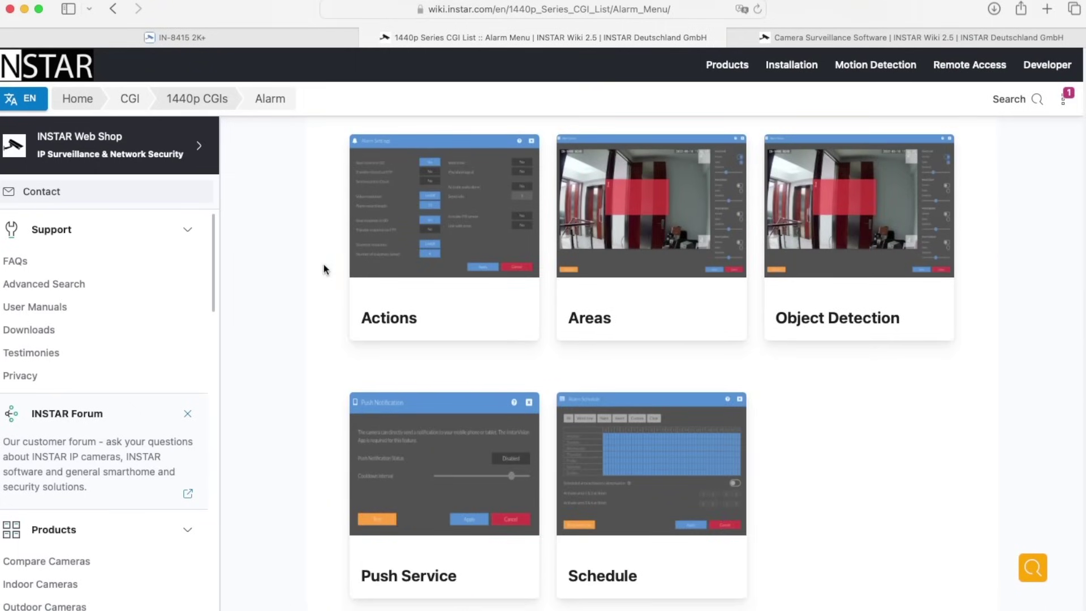
- Expand the alarm category in the camera's web interface and compare its entries with the wiki's Alarm Menu tiles
{"action": "left_click", "coordinate": [195, 38]}
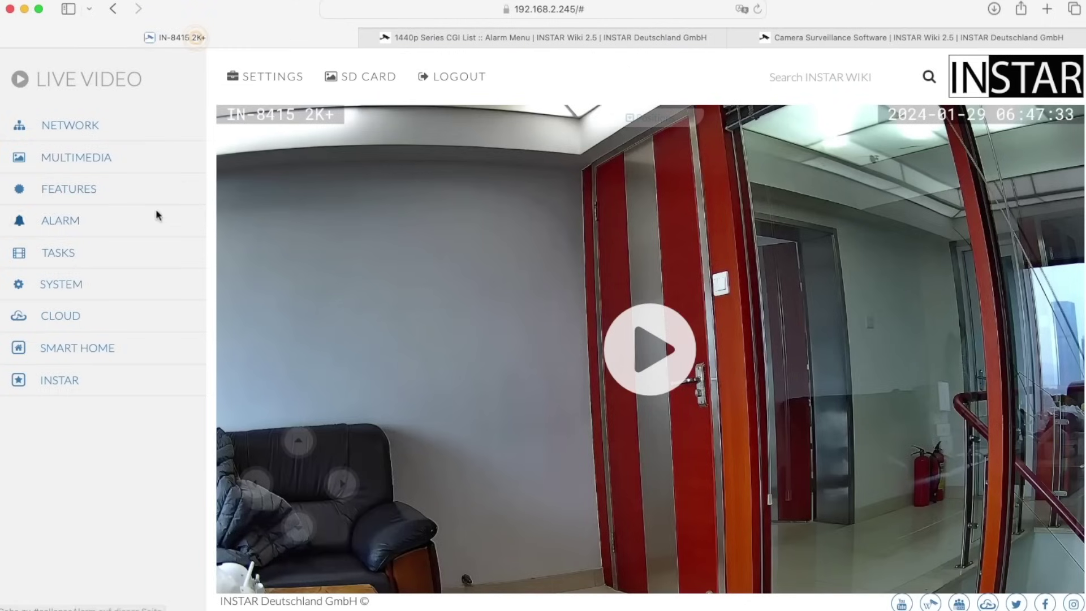
{"action": "left_click", "coordinate": [73, 219]}
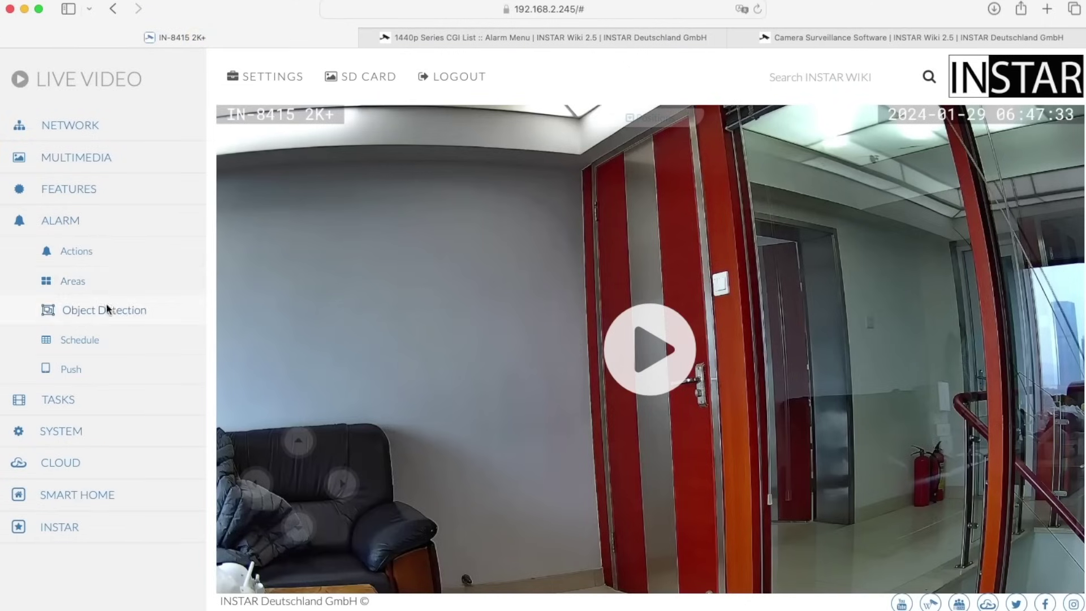
{"action": "left_click", "coordinate": [553, 37]}
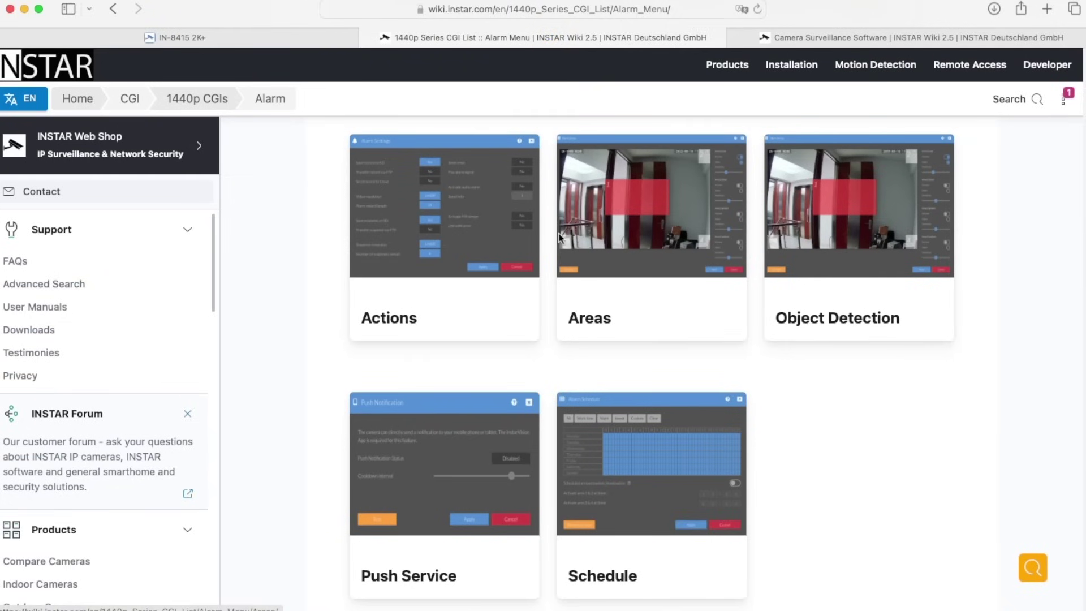
- Open the Alarm Menu's Actions page and examine the getalarmattr example requests and the Set Motion Detection parameters
{"action": "left_click", "coordinate": [434, 250]}
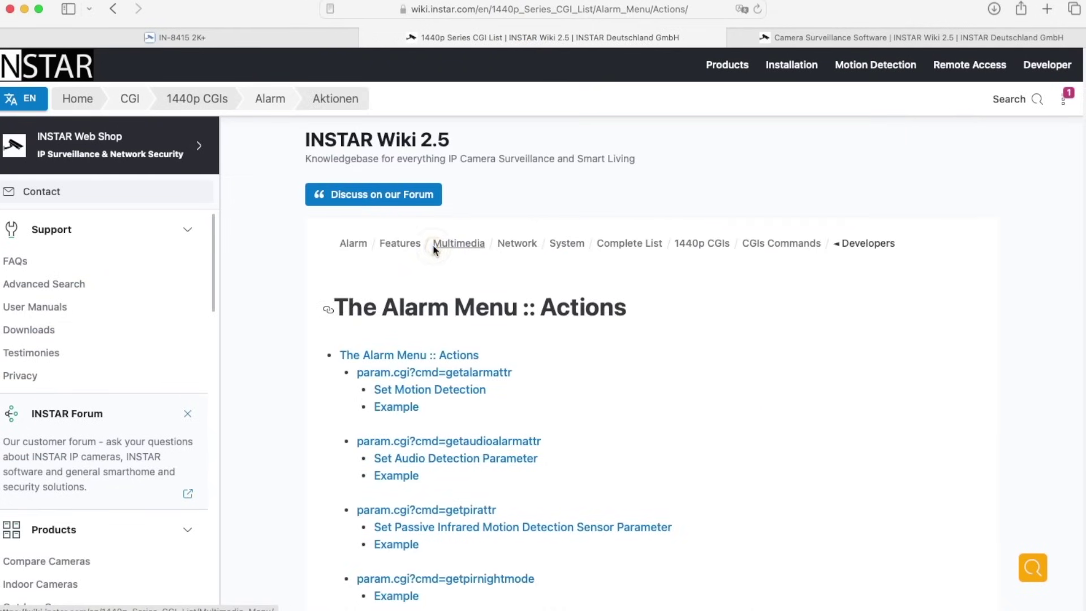
{"action": "scroll", "coordinate": [558, 343], "scroll_direction": "down", "scroll_amount": 3}
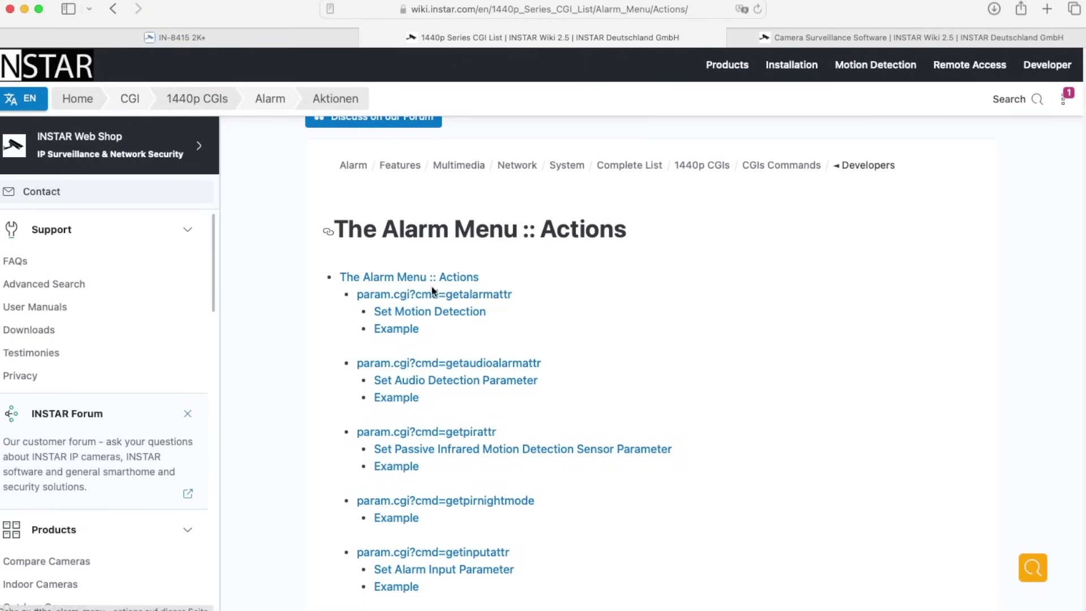
{"action": "scroll", "coordinate": [453, 302], "scroll_direction": "down", "scroll_amount": 2}
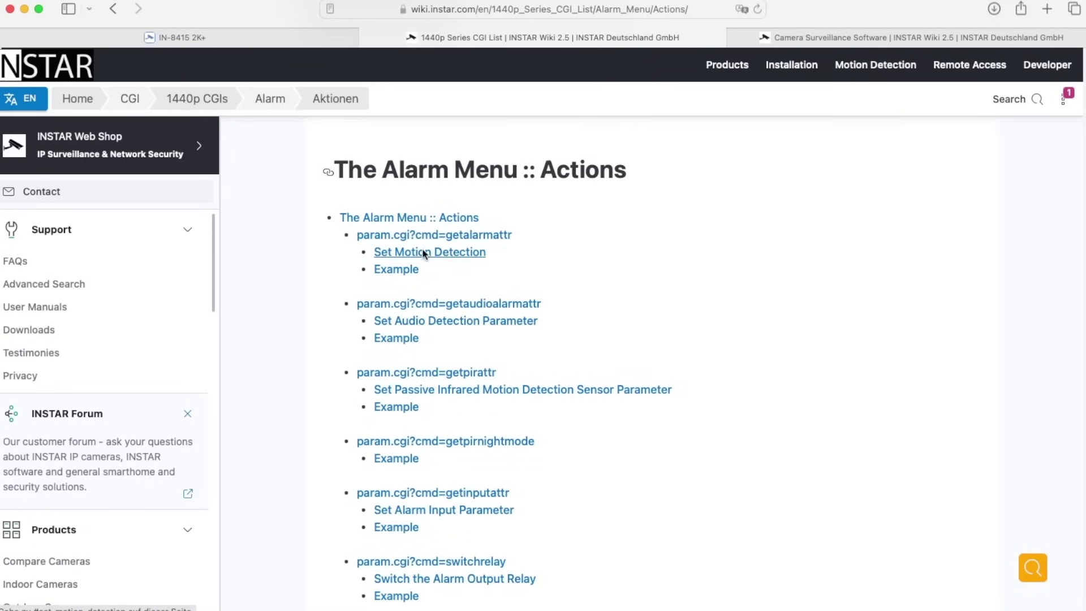
{"action": "left_click", "coordinate": [405, 269]}
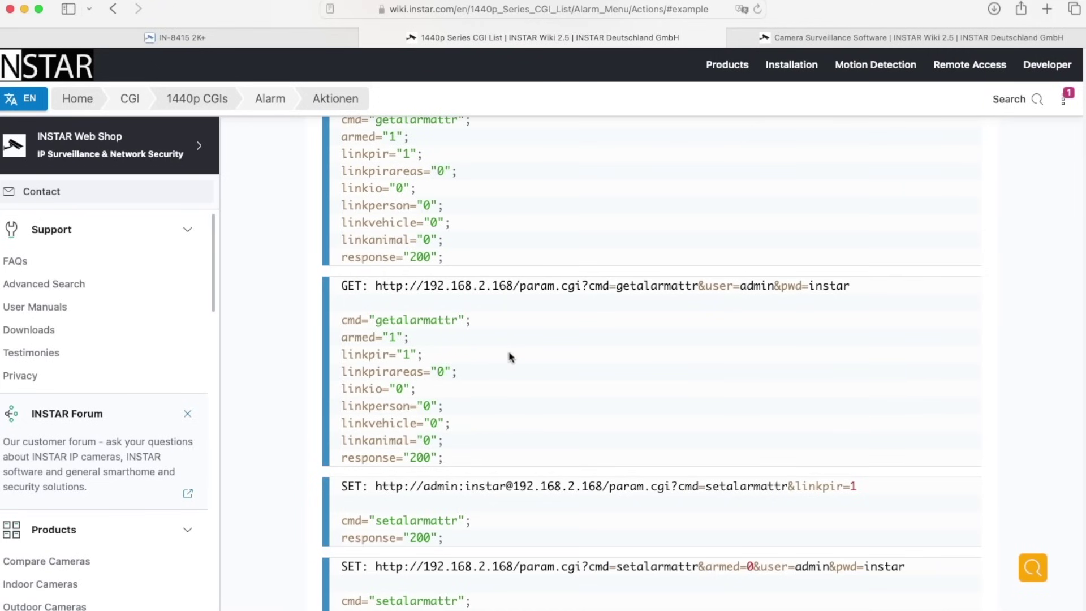
{"action": "scroll", "coordinate": [512, 349], "scroll_direction": "up", "scroll_amount": 1}
{"action": "scroll", "coordinate": [512, 351], "scroll_direction": "up", "scroll_amount": 10}
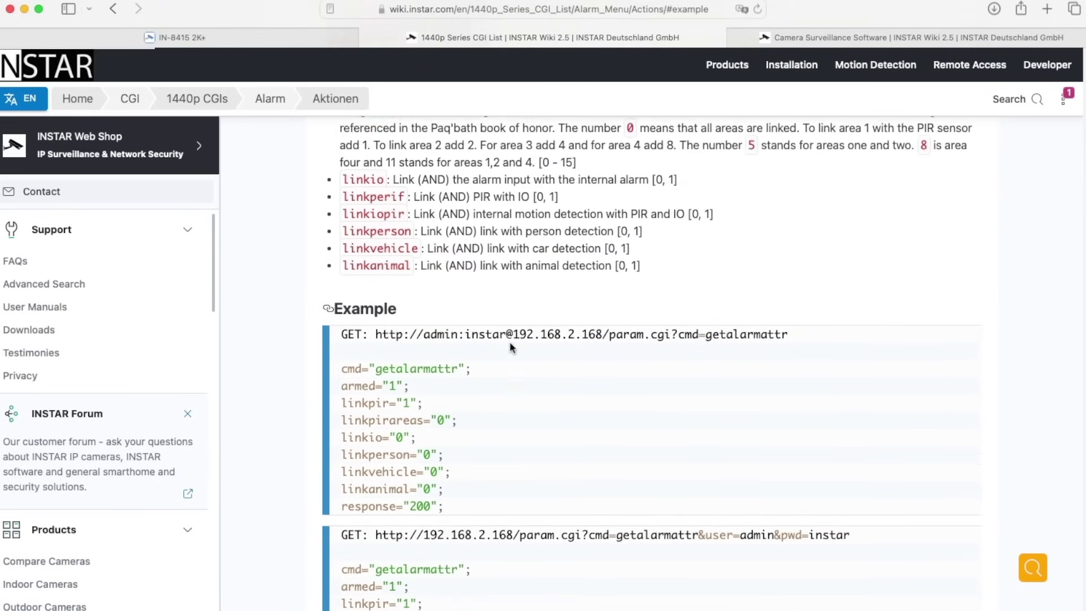
{"action": "scroll", "coordinate": [512, 343], "scroll_direction": "up", "scroll_amount": 4}
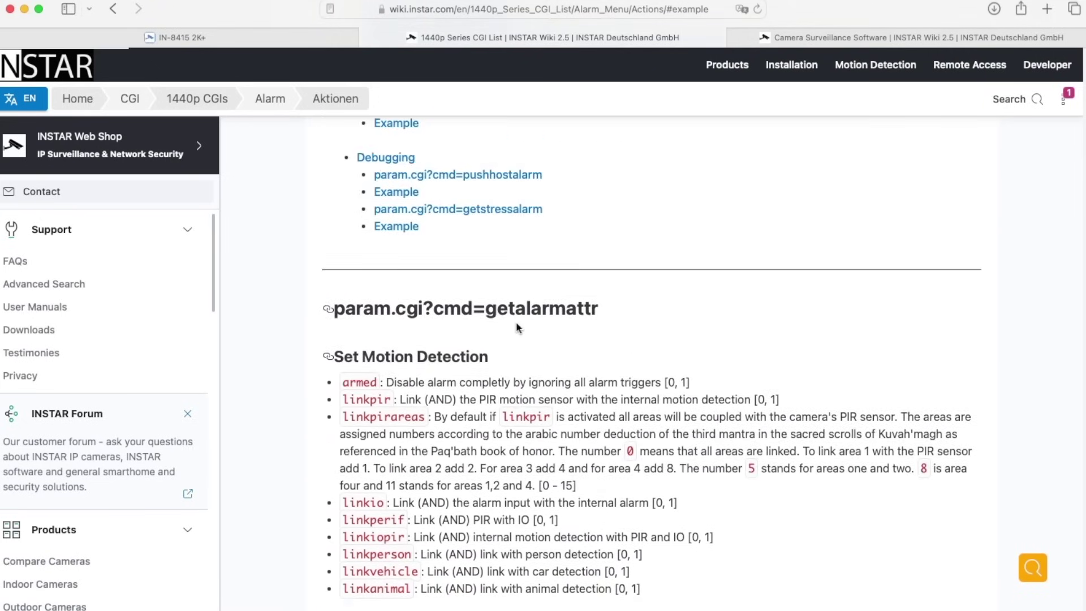
- Open the MQTT v5 API (WQHD Serie) documentation from the developer topic INSTAR MQTT Broker
{"action": "left_click", "coordinate": [1049, 67]}
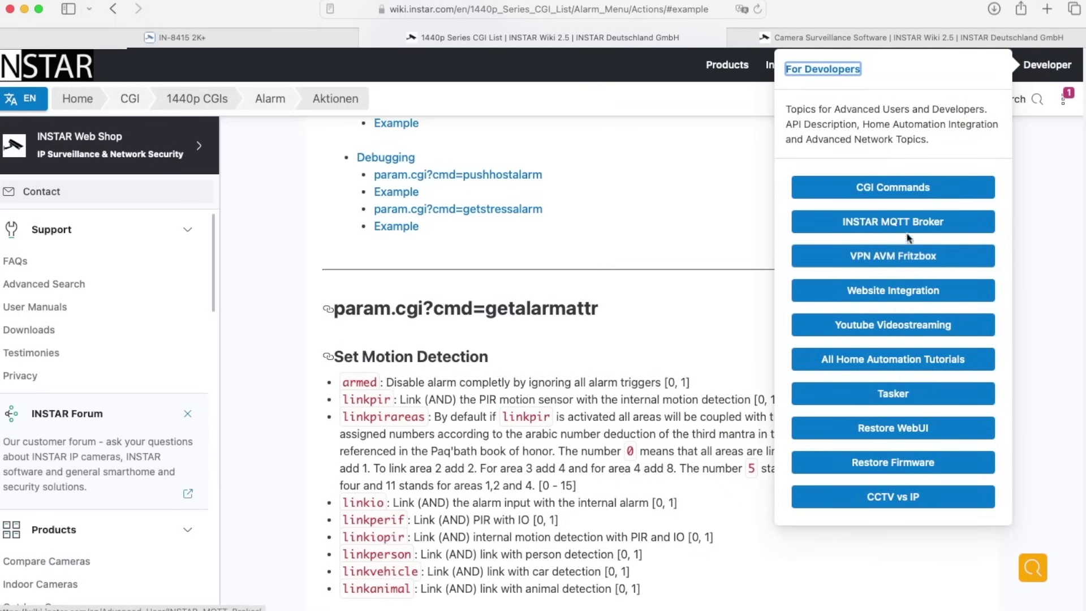
{"action": "left_click", "coordinate": [874, 220]}
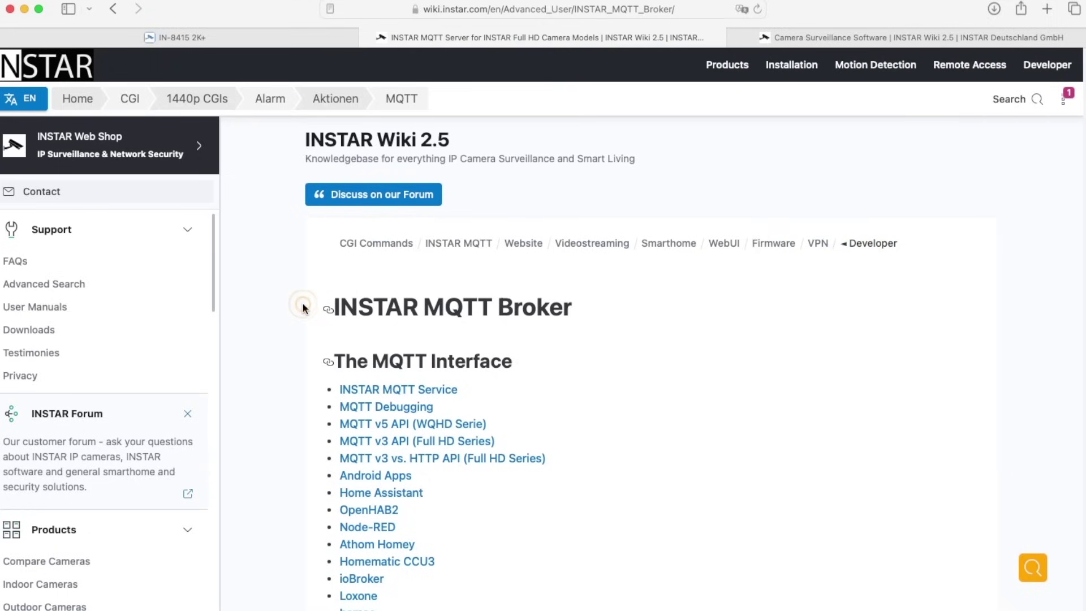
{"action": "scroll", "coordinate": [457, 325], "scroll_direction": "down", "scroll_amount": 3}
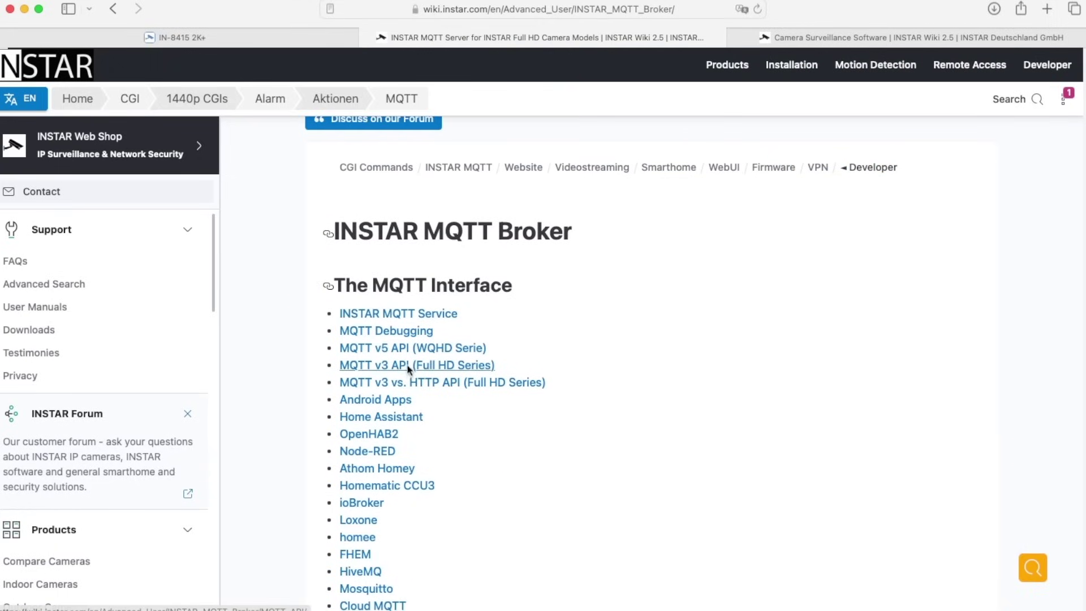
{"action": "left_click", "coordinate": [407, 347]}
{"action": "scroll", "coordinate": [623, 406], "scroll_direction": "down", "scroll_amount": 10}
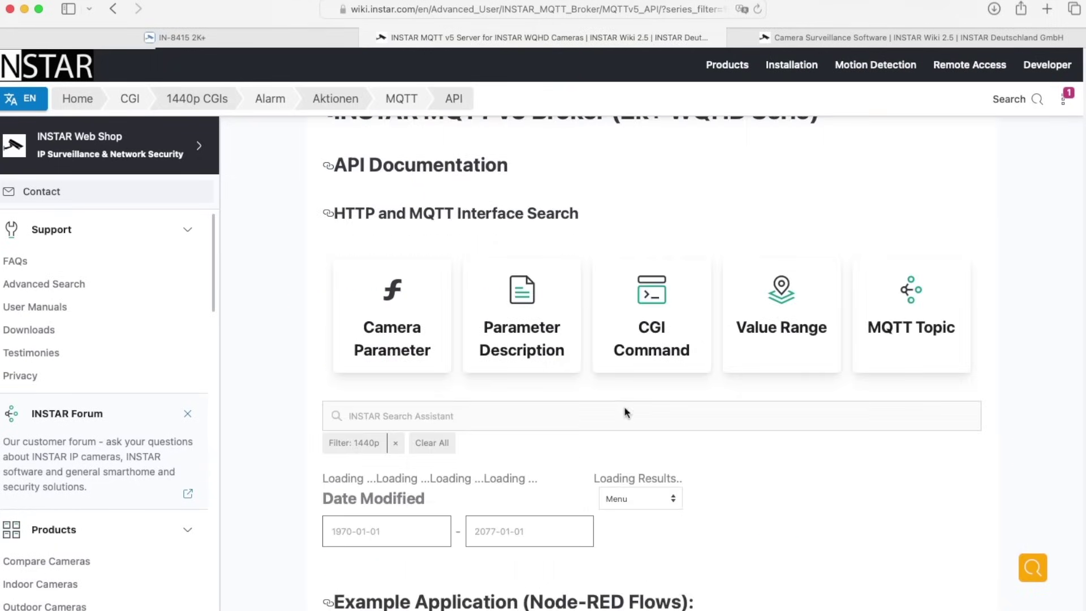
{"action": "scroll", "coordinate": [545, 388], "scroll_direction": "down", "scroll_amount": 6}
{"action": "scroll", "coordinate": [542, 386], "scroll_direction": "down", "scroll_amount": 2}
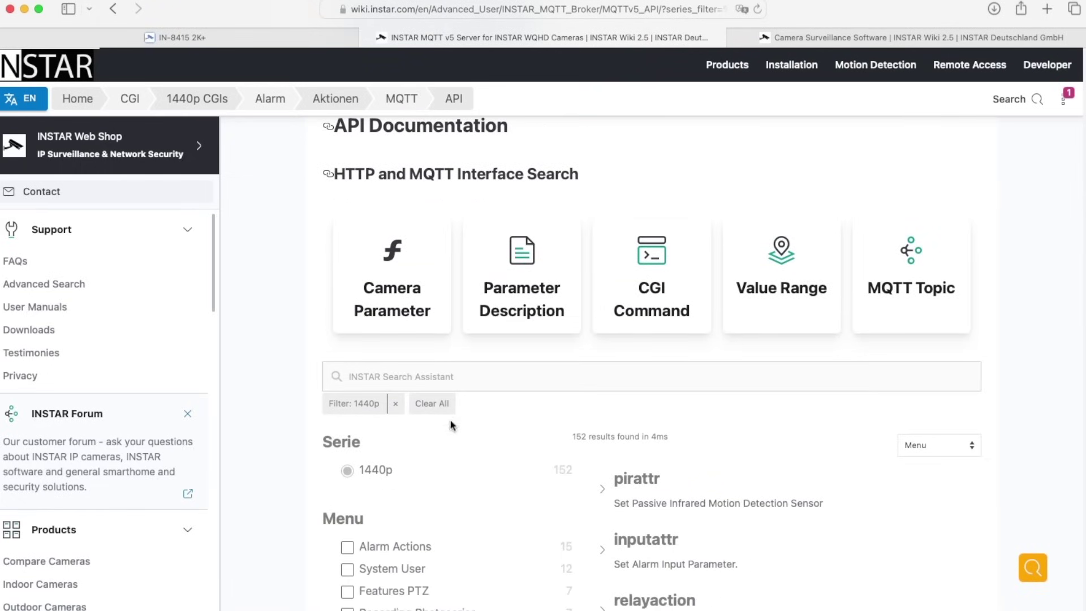
- Look through the menu filters of the HTTP and MQTT interface search and expand the details of the pirattr command
{"action": "left_click", "coordinate": [383, 378]}
{"action": "scroll", "coordinate": [476, 383], "scroll_direction": "down", "scroll_amount": 2}
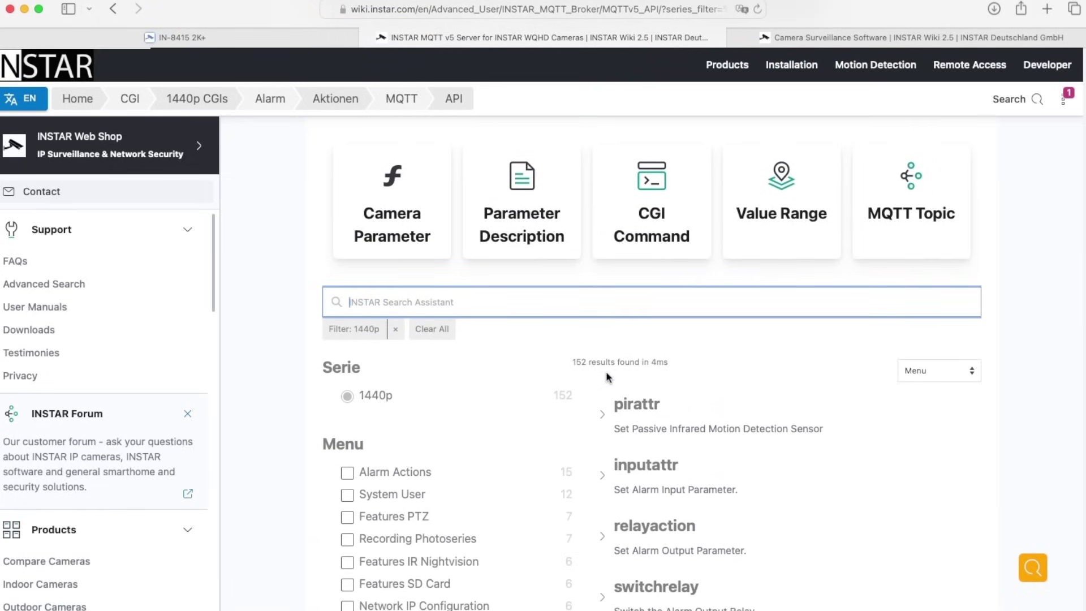
{"action": "scroll", "coordinate": [471, 451], "scroll_direction": "down", "scroll_amount": 3}
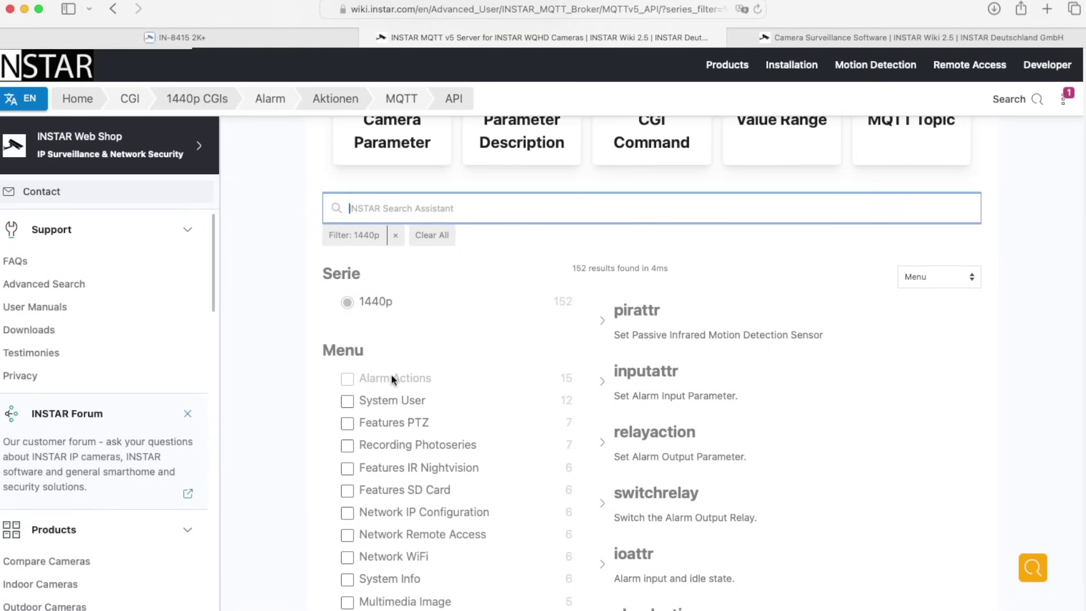
{"action": "scroll", "coordinate": [398, 447], "scroll_direction": "down", "scroll_amount": 1}
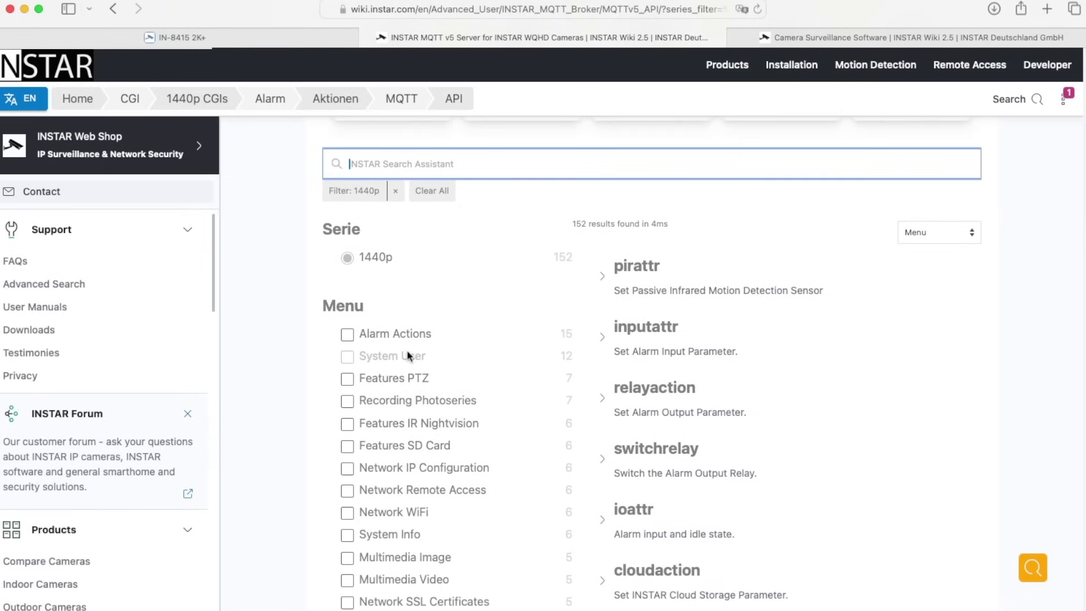
{"action": "left_click", "coordinate": [643, 268]}
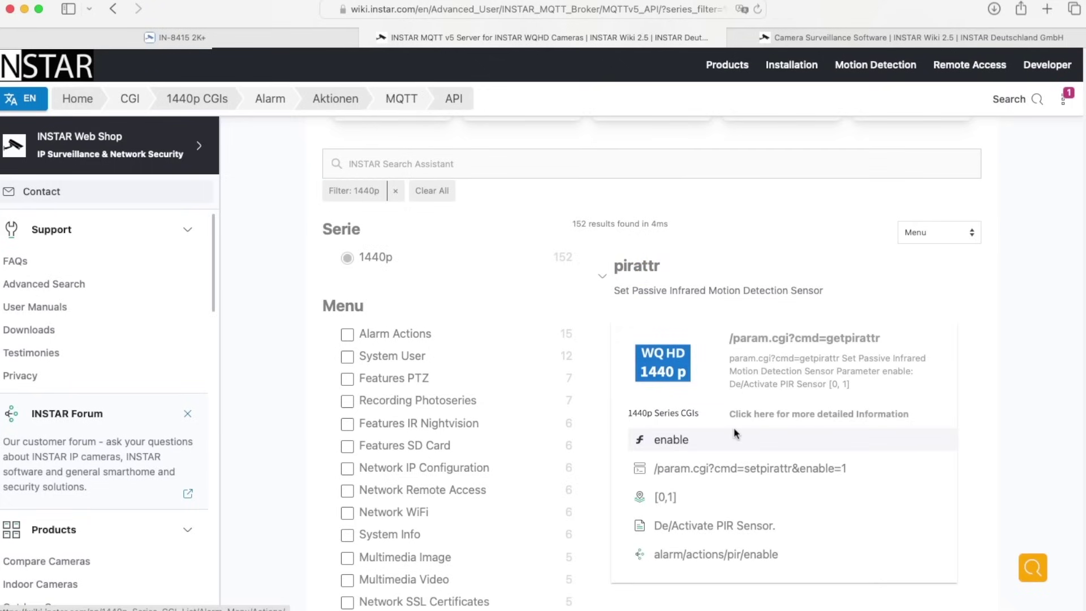
{"action": "scroll", "coordinate": [735, 385], "scroll_direction": "down", "scroll_amount": 1}
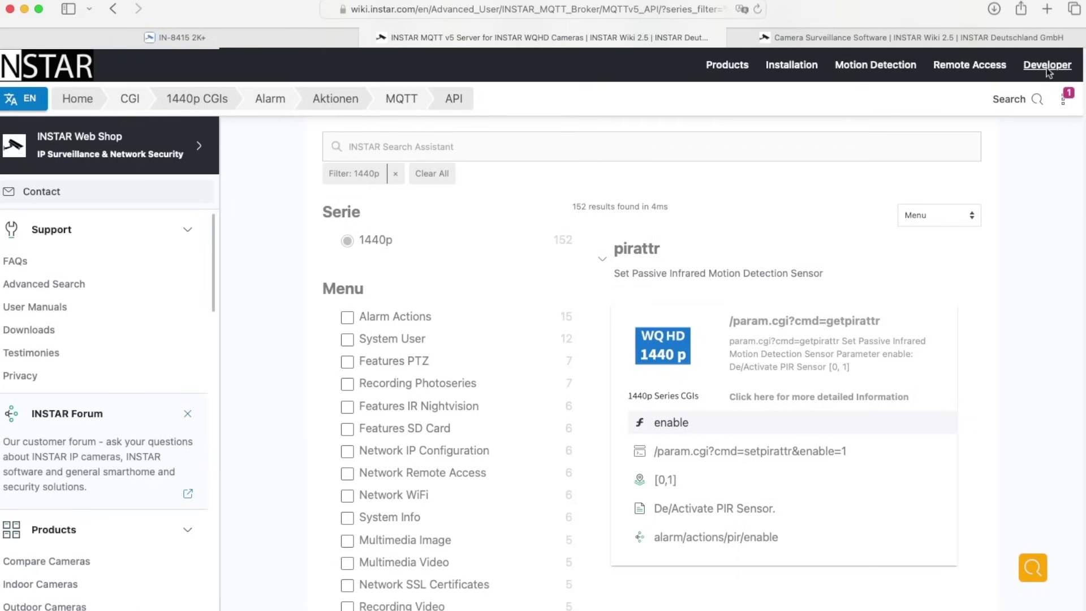
- Open the wiki's Advanced Search and search for "smart home"
{"action": "left_click", "coordinate": [1031, 102]}
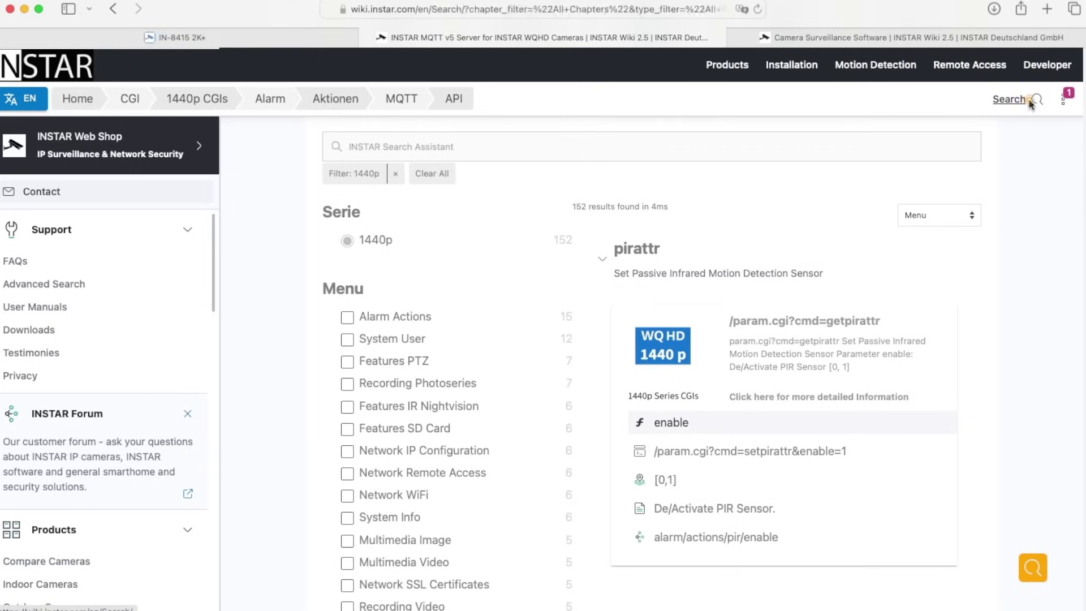
{"action": "left_click", "coordinate": [458, 310]}
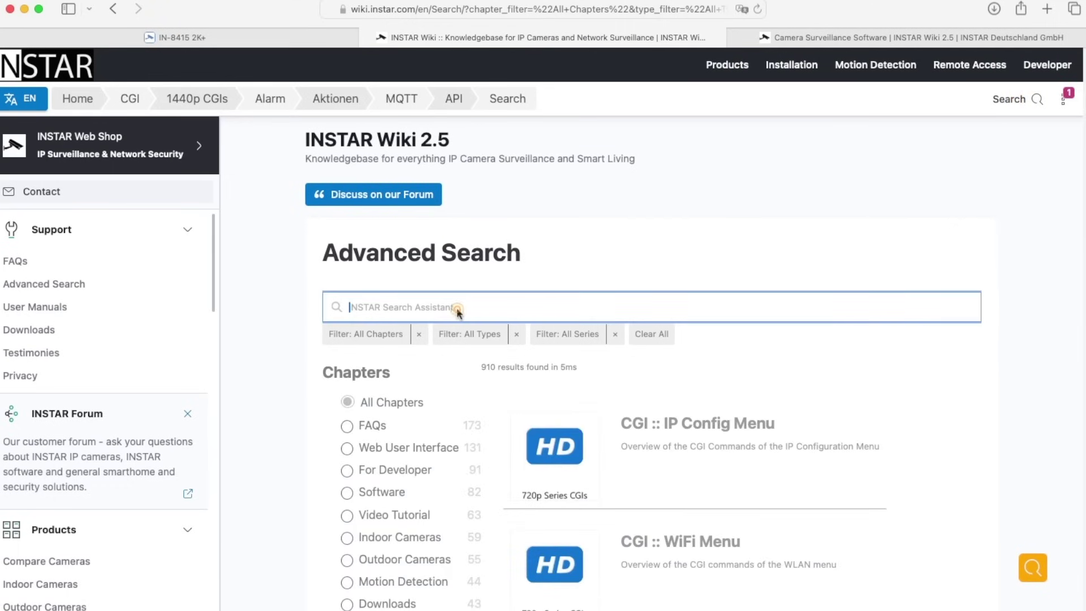
{"action": "type", "text": "smar"}
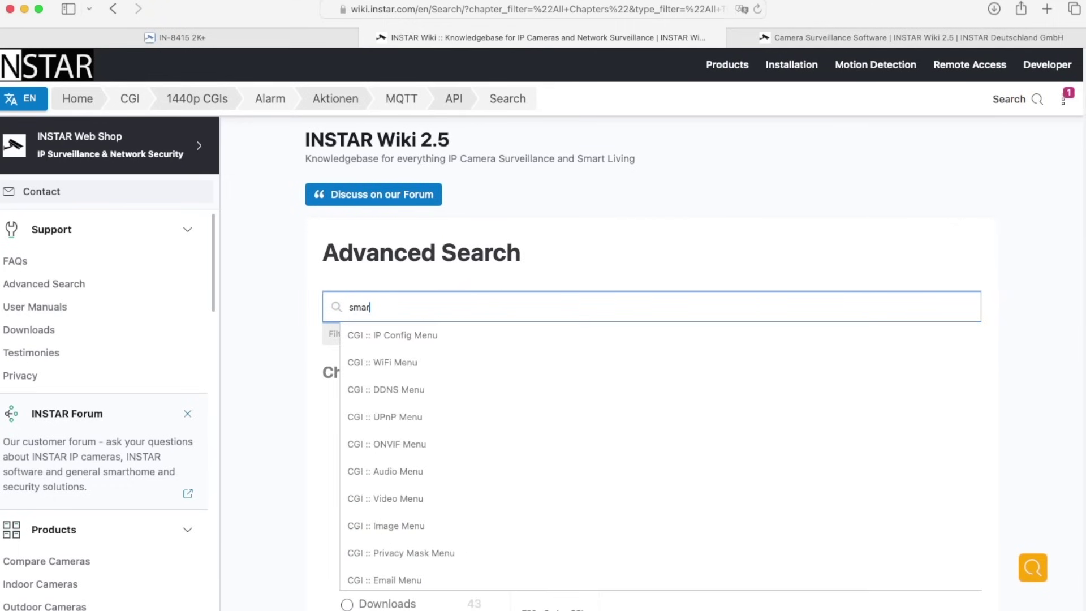
{"action": "type", "text": "t home"}
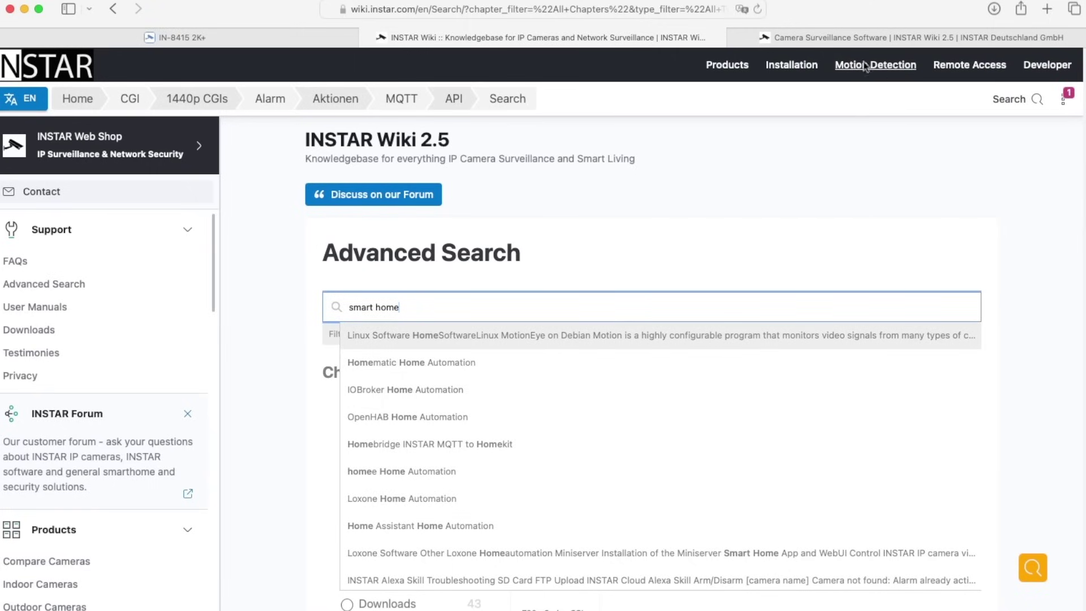
- Open the Software overview from the wiki's product topics and go to its Smarthome Systeme page
{"action": "left_click", "coordinate": [732, 66]}
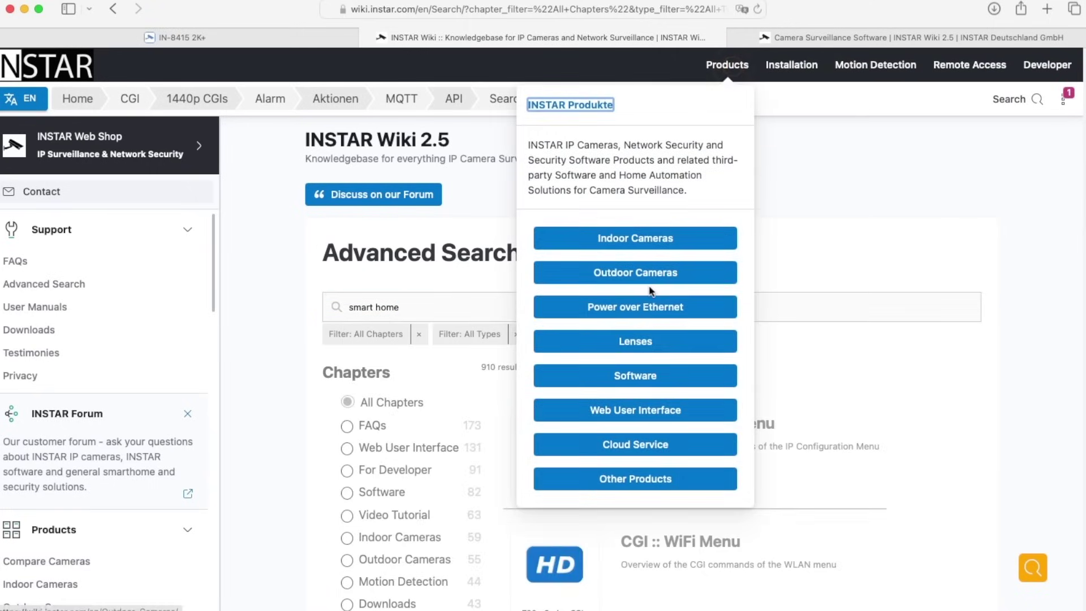
{"action": "left_click", "coordinate": [630, 376]}
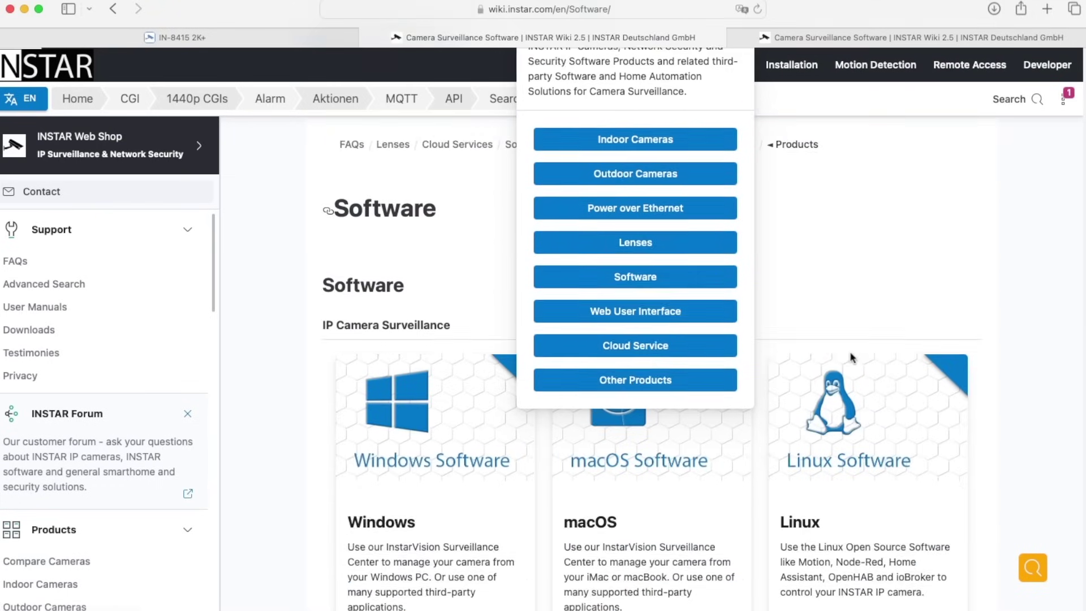
{"action": "scroll", "coordinate": [900, 444], "scroll_direction": "down", "scroll_amount": 6}
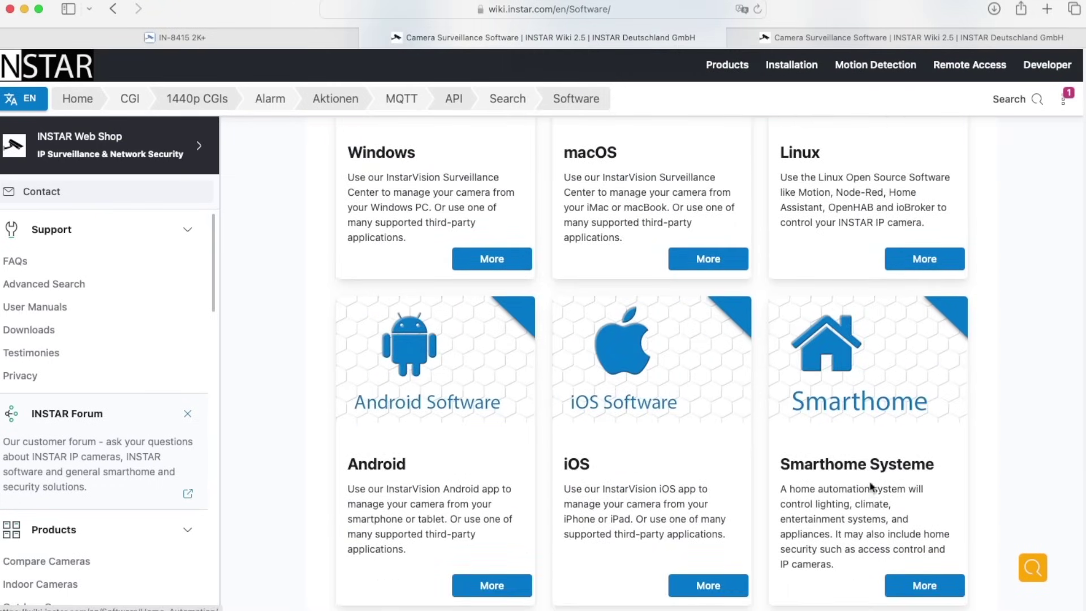
{"action": "scroll", "coordinate": [891, 480], "scroll_direction": "down", "scroll_amount": 2}
{"action": "left_click", "coordinate": [911, 517]}
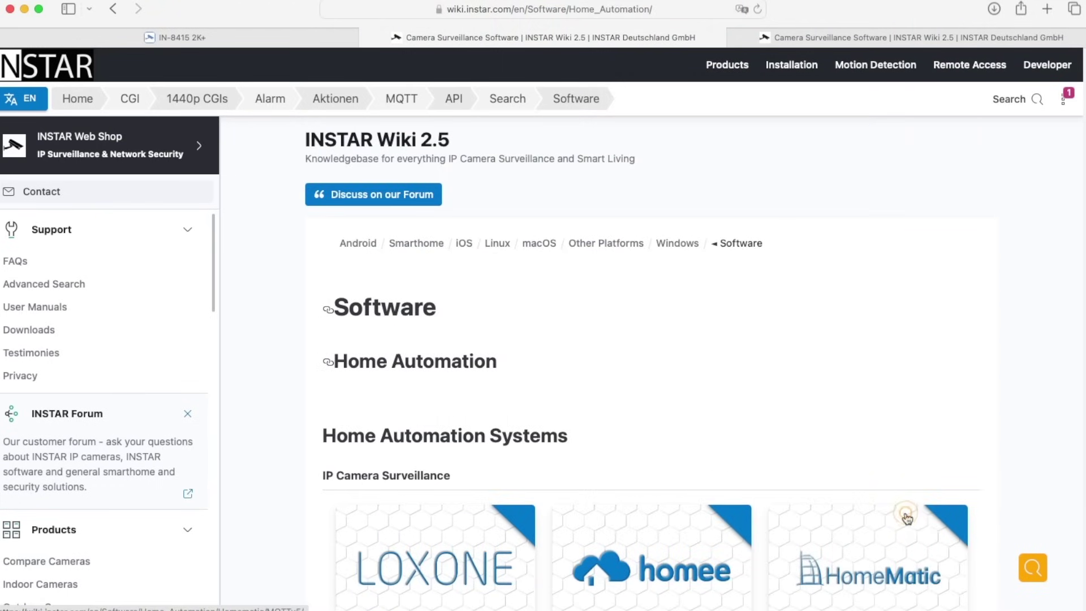
- Examine the home automation systems offered for INSTAR cameras, from Loxone and Homematic to Home Assistant, Node-RED and Amazon Alexa
{"action": "scroll", "coordinate": [666, 371], "scroll_direction": "down", "scroll_amount": 5}
{"action": "scroll", "coordinate": [768, 389], "scroll_direction": "down", "scroll_amount": 6}
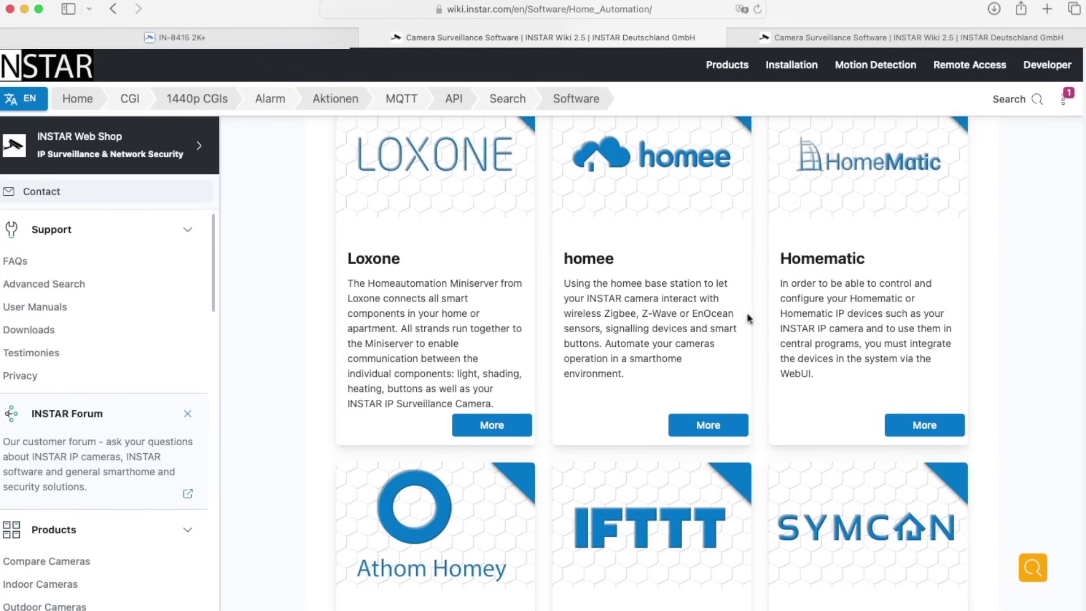
{"action": "scroll", "coordinate": [483, 389], "scroll_direction": "down", "scroll_amount": 10}
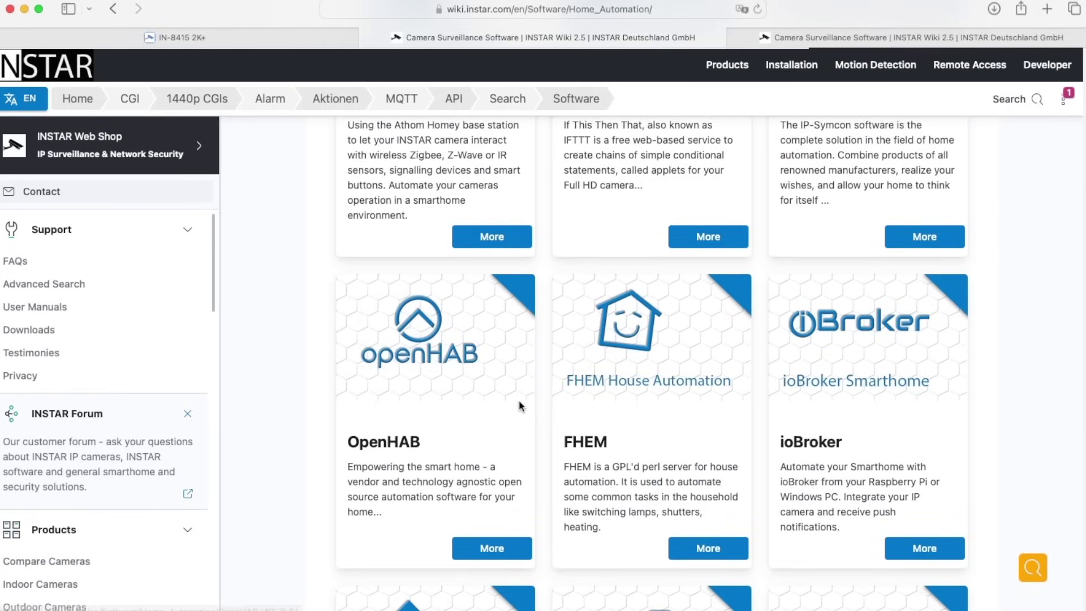
{"action": "scroll", "coordinate": [551, 405], "scroll_direction": "down", "scroll_amount": 3}
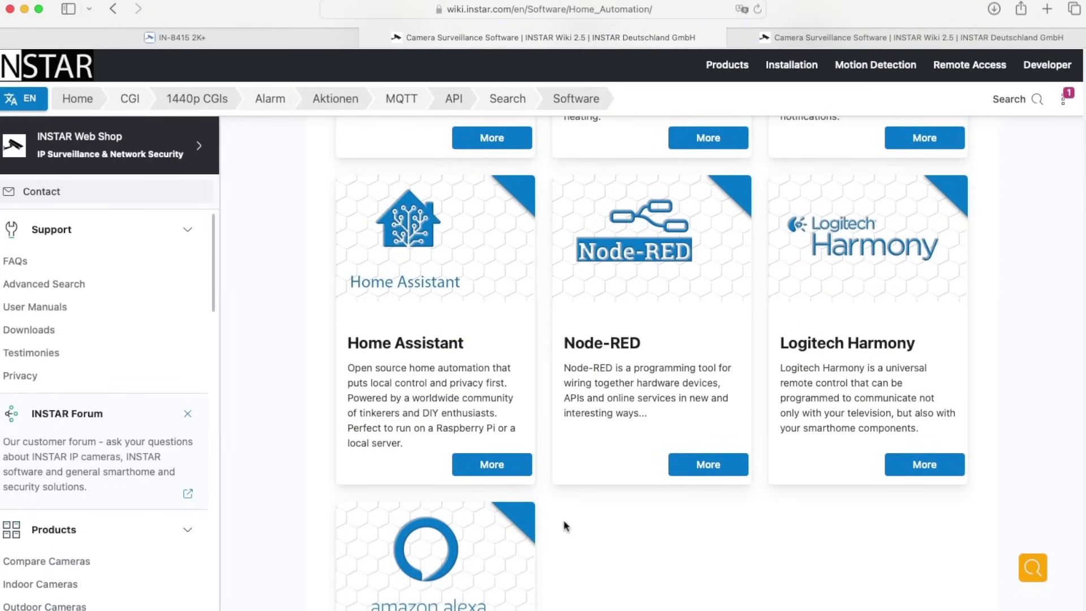
{"action": "scroll", "coordinate": [564, 525], "scroll_direction": "down", "scroll_amount": 2}
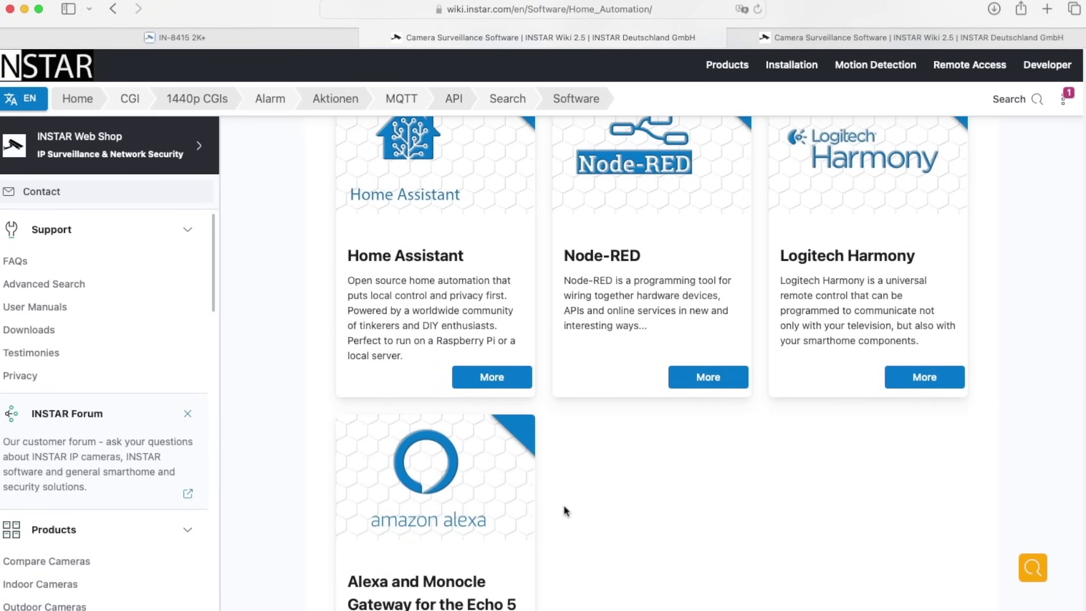
{"action": "scroll", "coordinate": [574, 512], "scroll_direction": "up", "scroll_amount": 3}
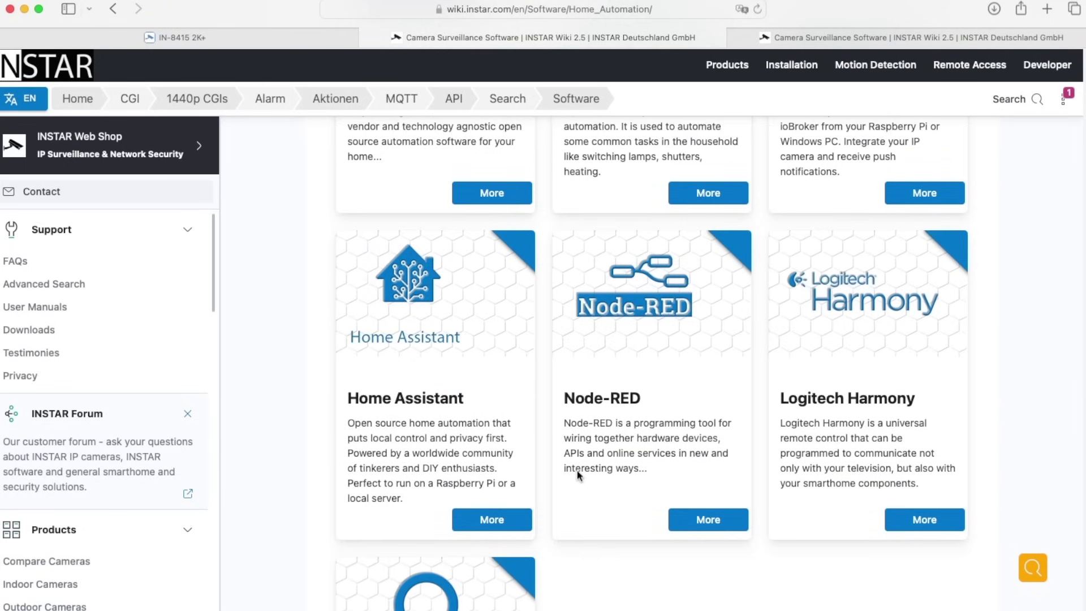
{"action": "scroll", "coordinate": [575, 466], "scroll_direction": "up", "scroll_amount": 1}
{"action": "scroll", "coordinate": [565, 459], "scroll_direction": "up", "scroll_amount": 1}
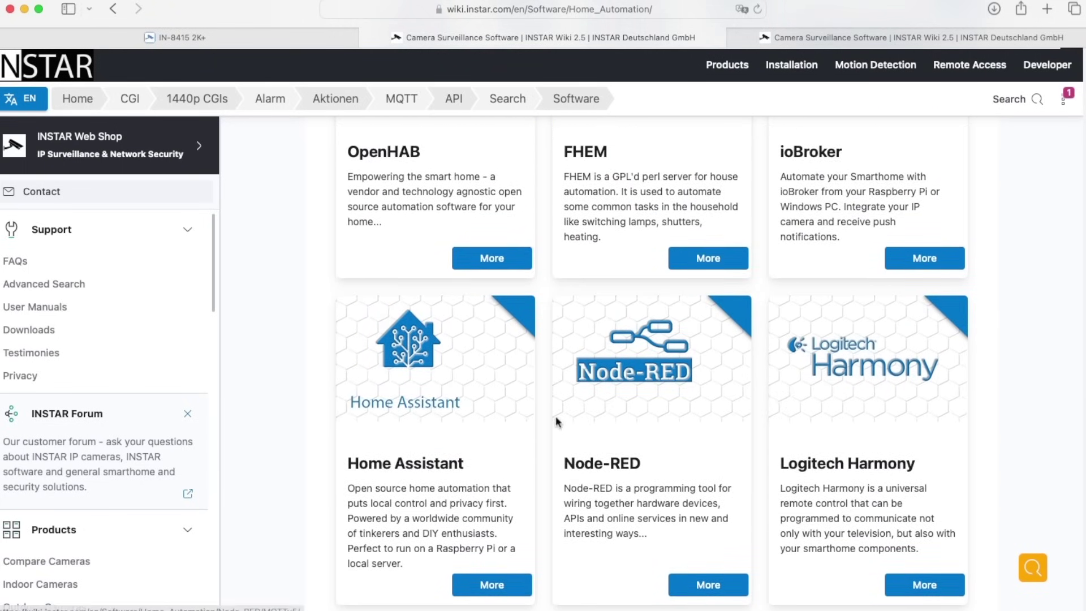